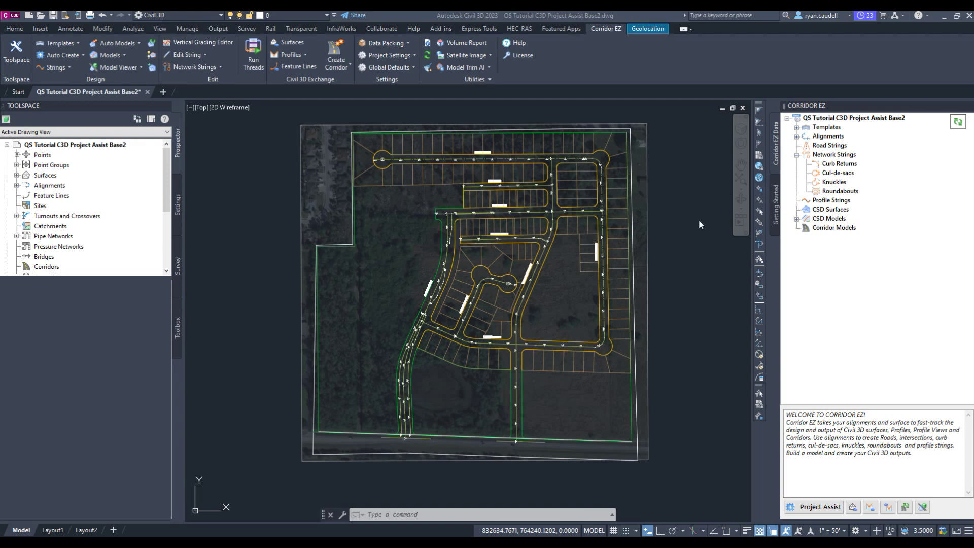
# Look over the drawing-level settings and tools that Corridor EZ offers for QS Tutorial C3D Project Assist Base2
pyautogui.click(606, 30)
pyautogui.click(850, 295)
pyautogui.click(851, 295)
pyautogui.moveTo(834, 120)
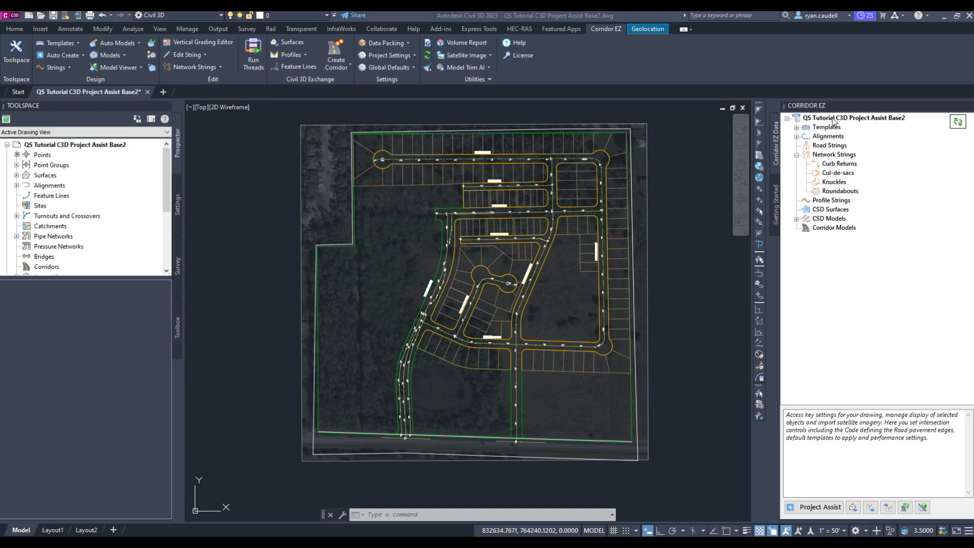
pyautogui.rightClick(834, 119)
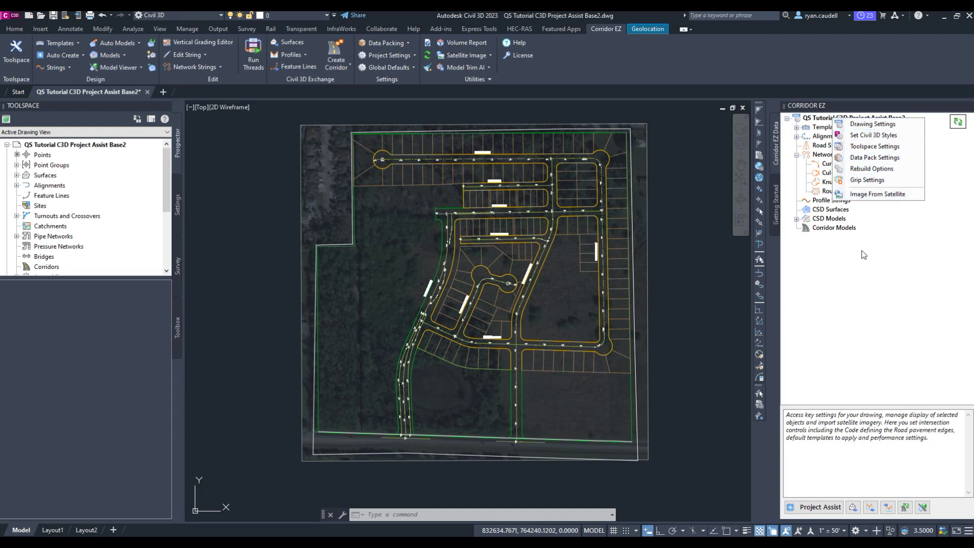
pyautogui.click(852, 258)
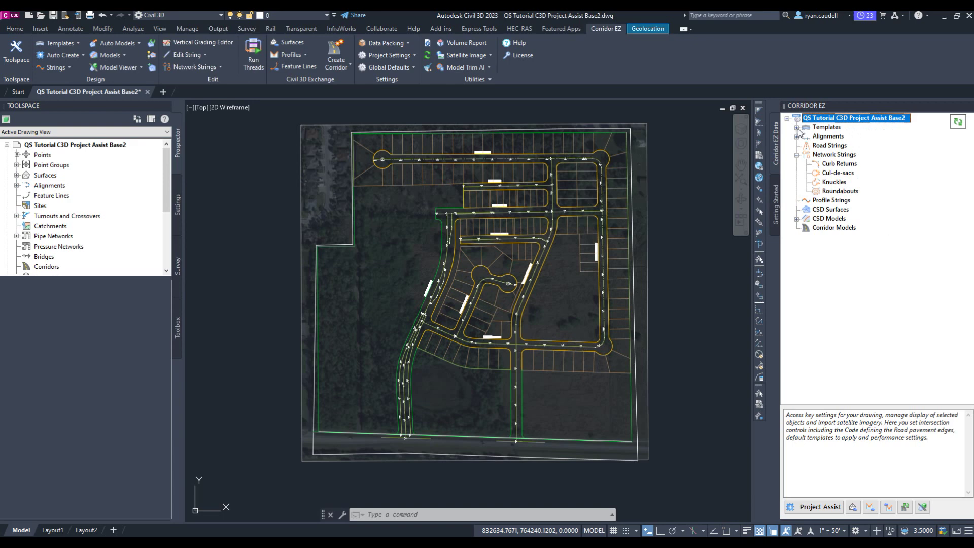
# List the Corridor EZ templates and preview the (S) 44 Ft Residential Collector cross section
pyautogui.doubleClick(825, 128)
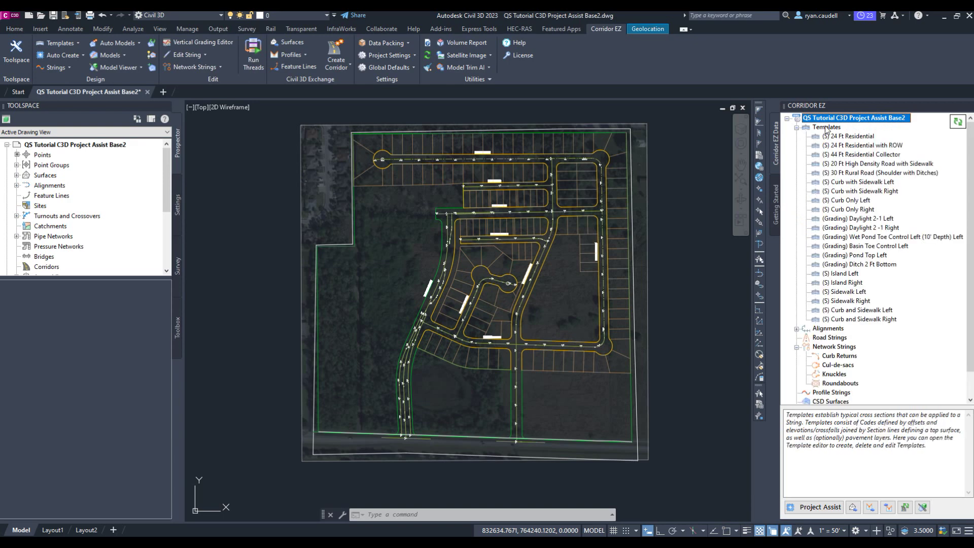
pyautogui.moveTo(842, 154)
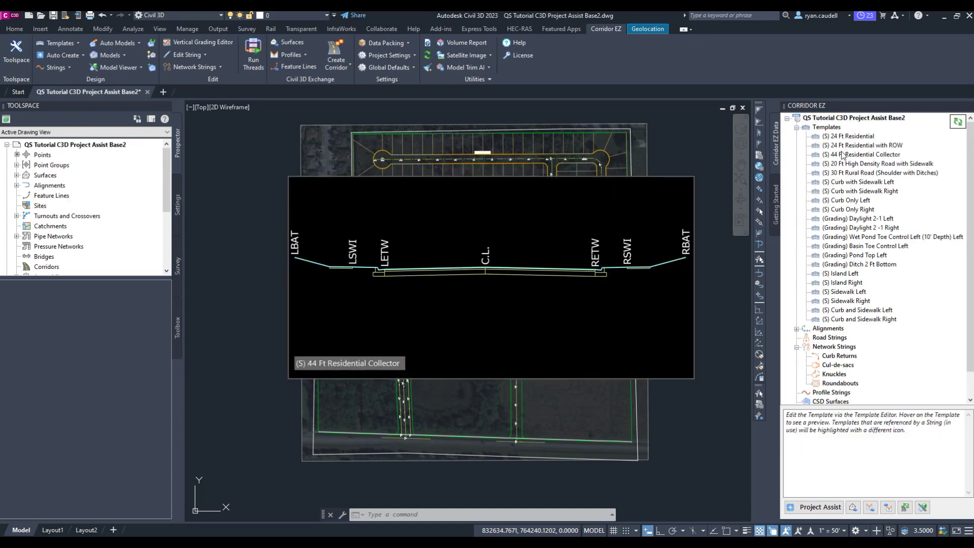
pyautogui.moveTo(844, 211)
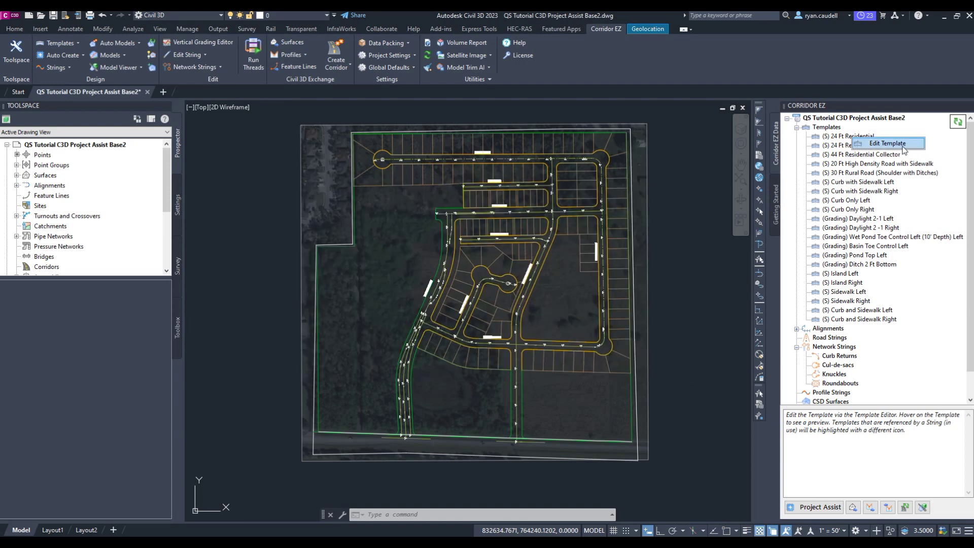
# Open the (S) 24 Ft Residential template in the Template Editor and examine the editing commands available for its cross section
pyautogui.doubleClick(902, 146)
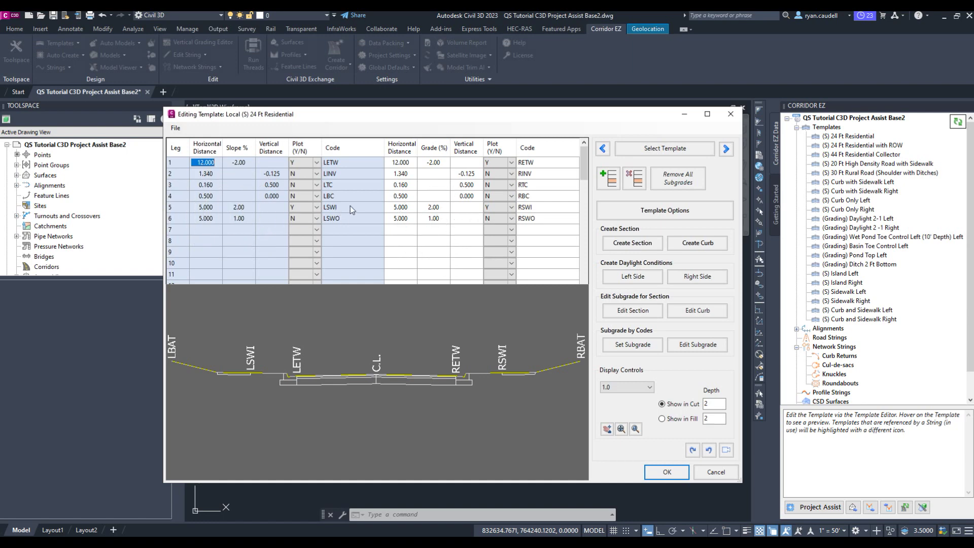
pyautogui.click(298, 361)
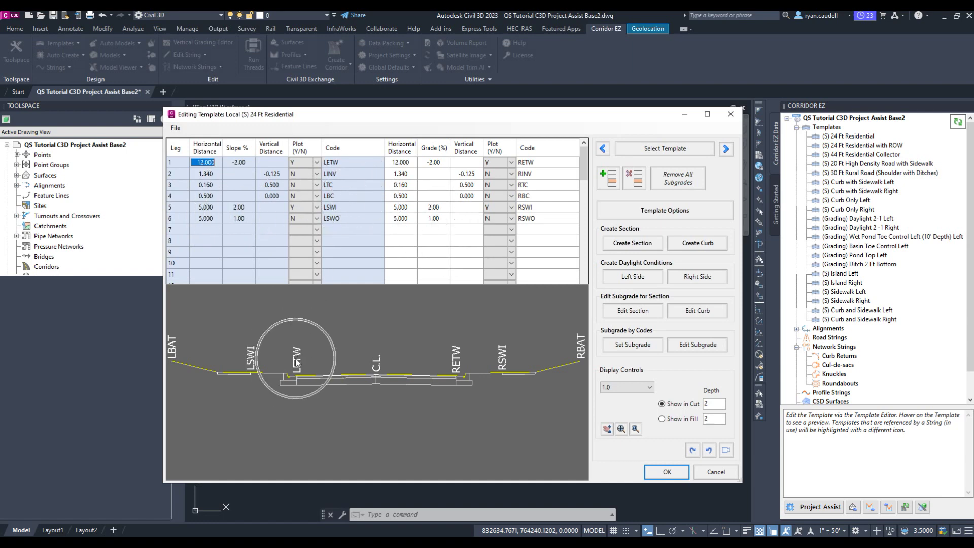
pyautogui.rightClick(343, 380)
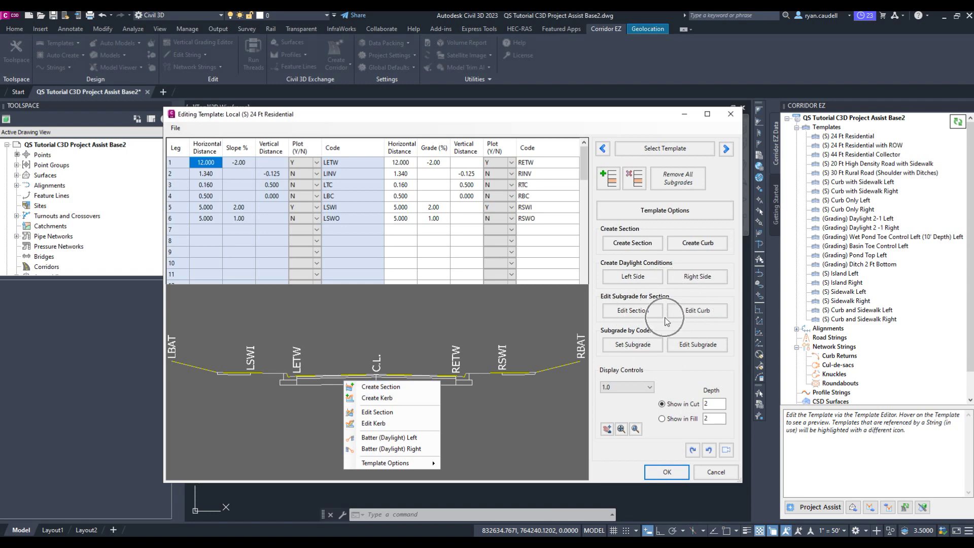
pyautogui.rightClick(363, 348)
pyautogui.click(349, 336)
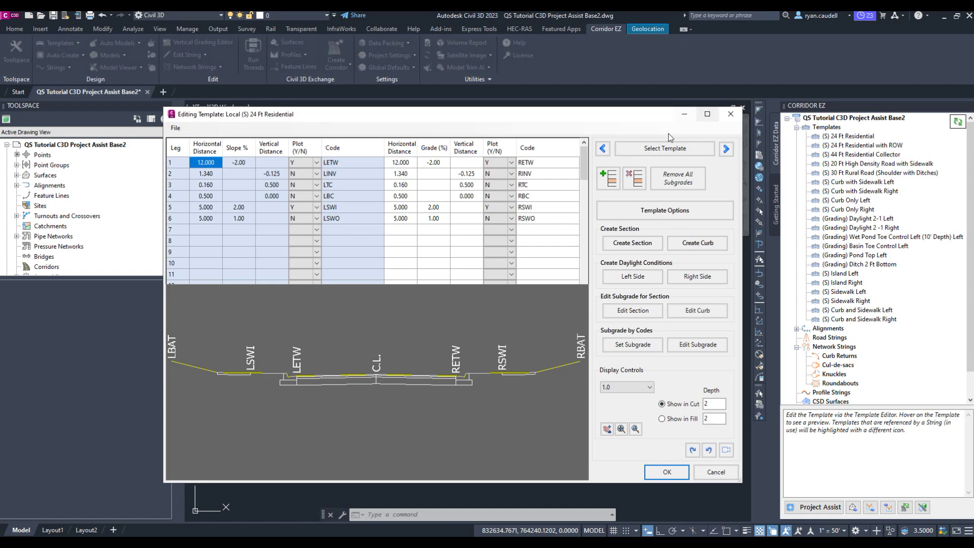
# Browse ahead to the (S) Curb with Sidewalk Left template, check the local template list, and exit the Template Editor without saving
pyautogui.click(726, 149)
pyautogui.click(726, 149)
pyautogui.click(726, 149)
pyautogui.click(726, 150)
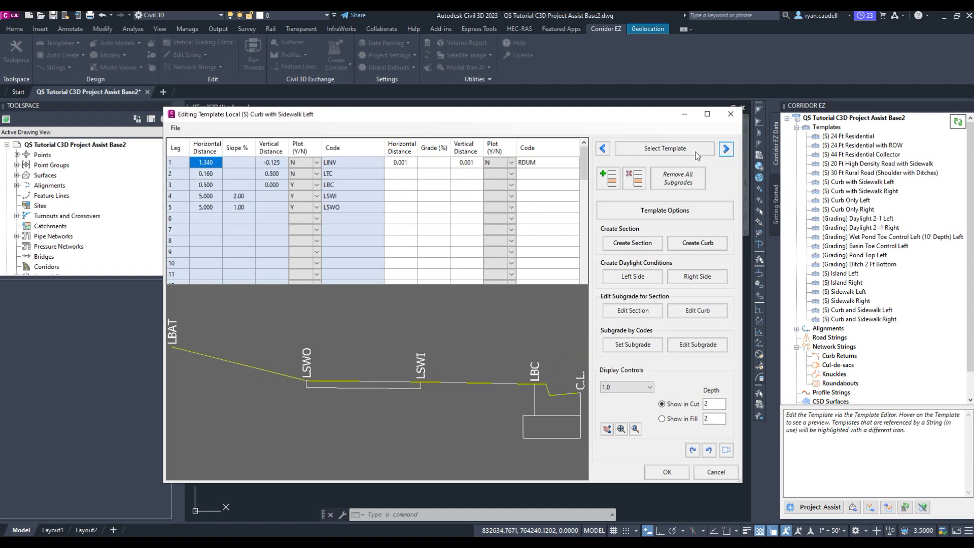
pyautogui.click(665, 148)
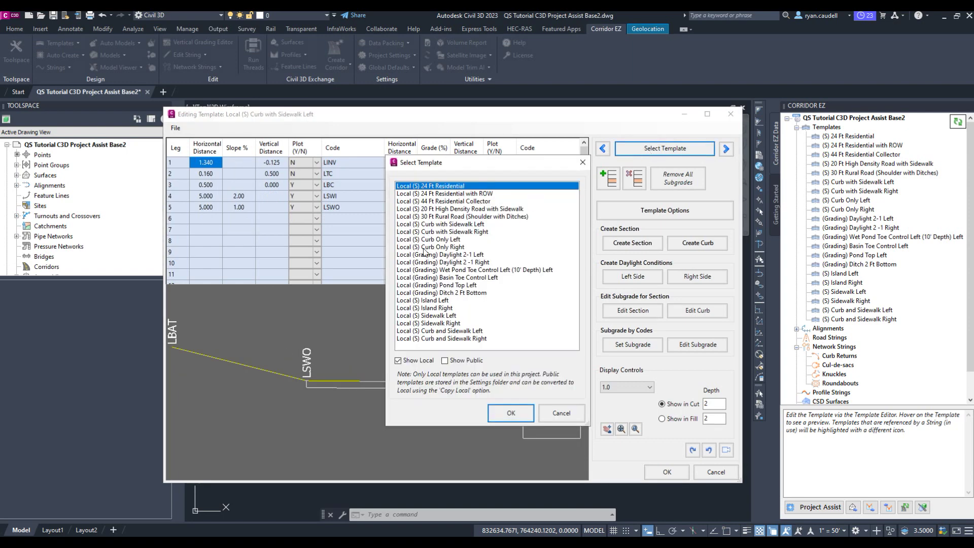
pyautogui.click(561, 413)
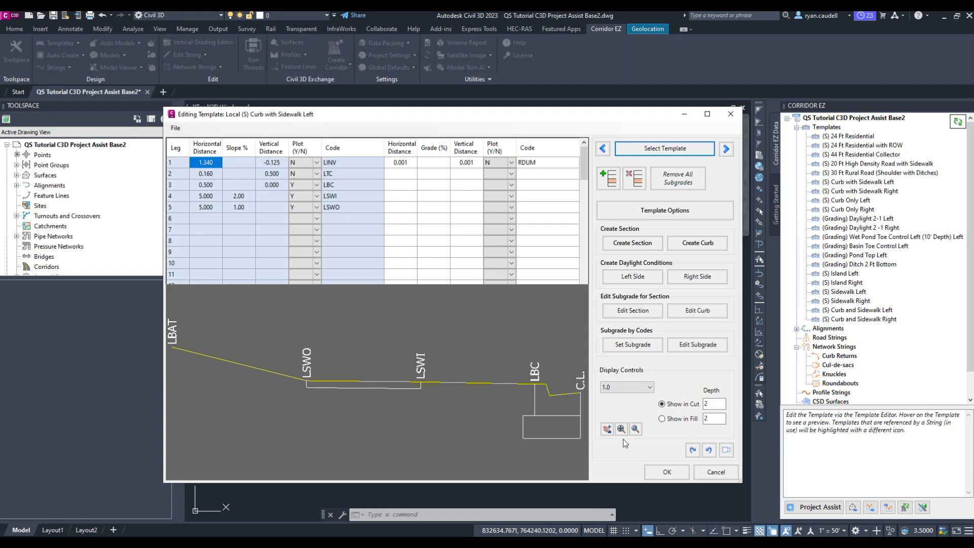
pyautogui.click(722, 476)
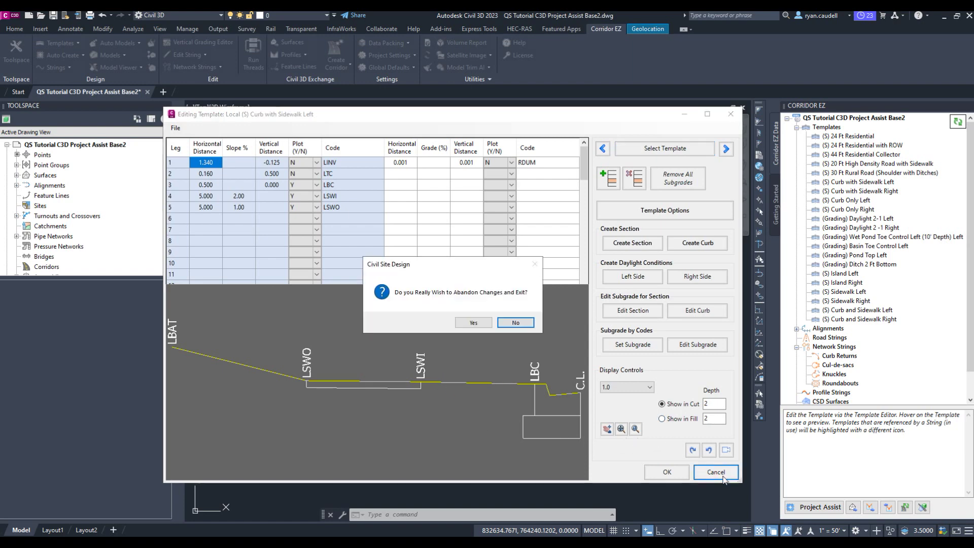
pyautogui.click(486, 325)
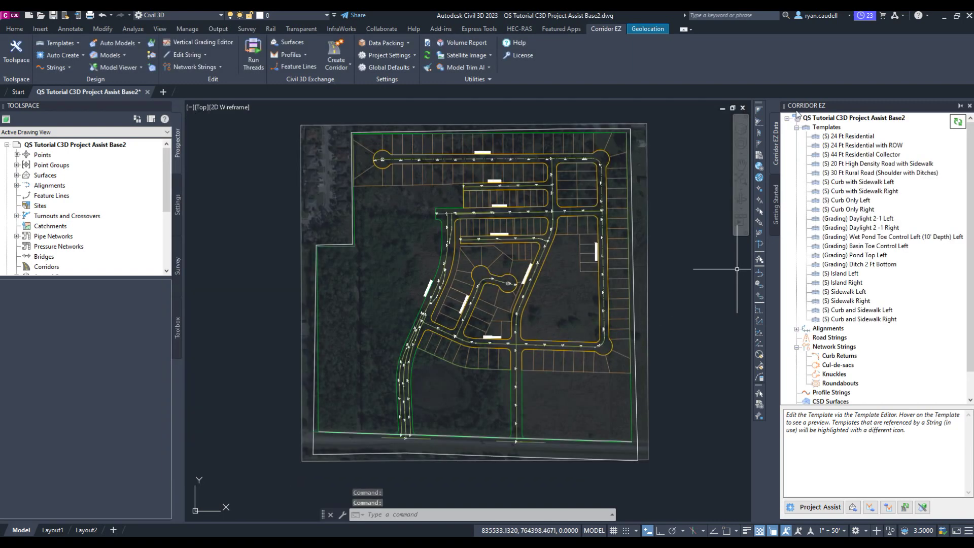
# Collapse the templates and list the alignments in both Corridor EZ and the Toolspace
pyautogui.click(796, 127)
pyautogui.click(797, 136)
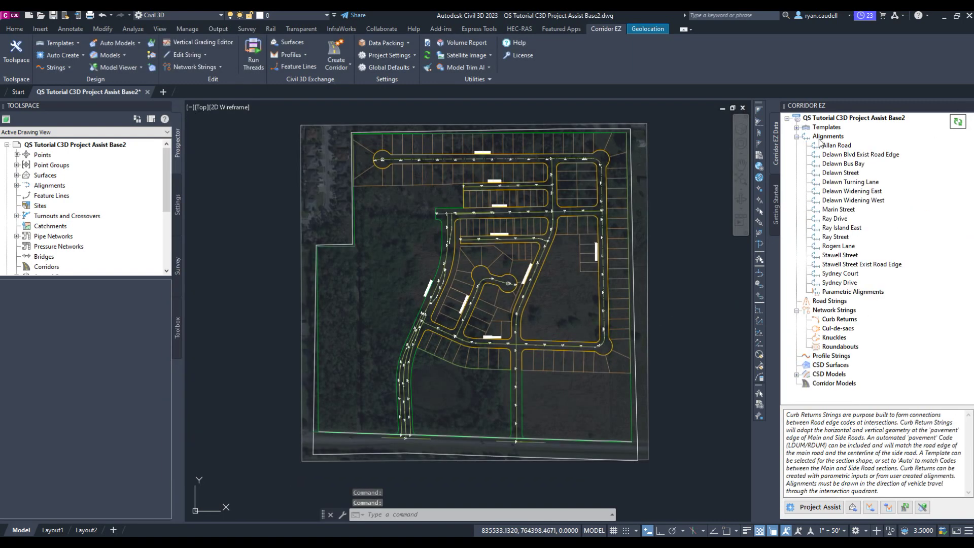
pyautogui.rightClick(843, 207)
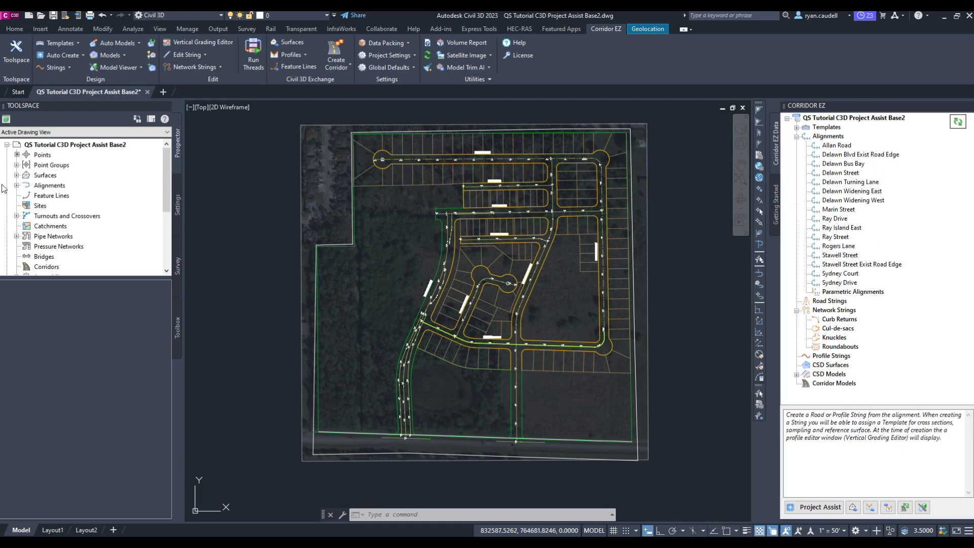
pyautogui.click(17, 185)
pyautogui.click(26, 195)
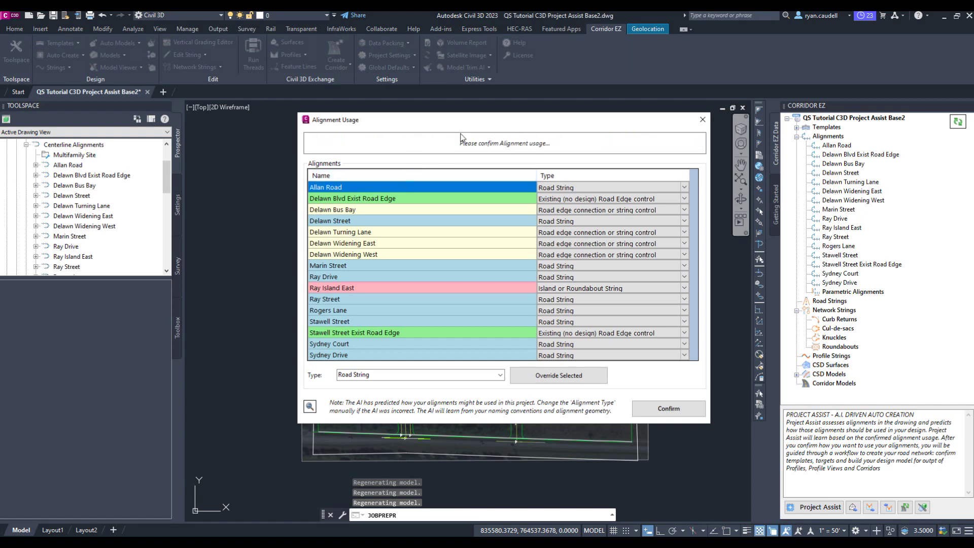
# Review the alignment types predicted by Project Assist and confirm the alignment usage
pyautogui.moveTo(465, 123)
pyautogui.mouseDown()
pyautogui.moveTo(862, 101)
pyautogui.moveTo(791, 135)
pyautogui.moveTo(639, 142)
pyautogui.mouseUp()
pyautogui.press('ctrl')
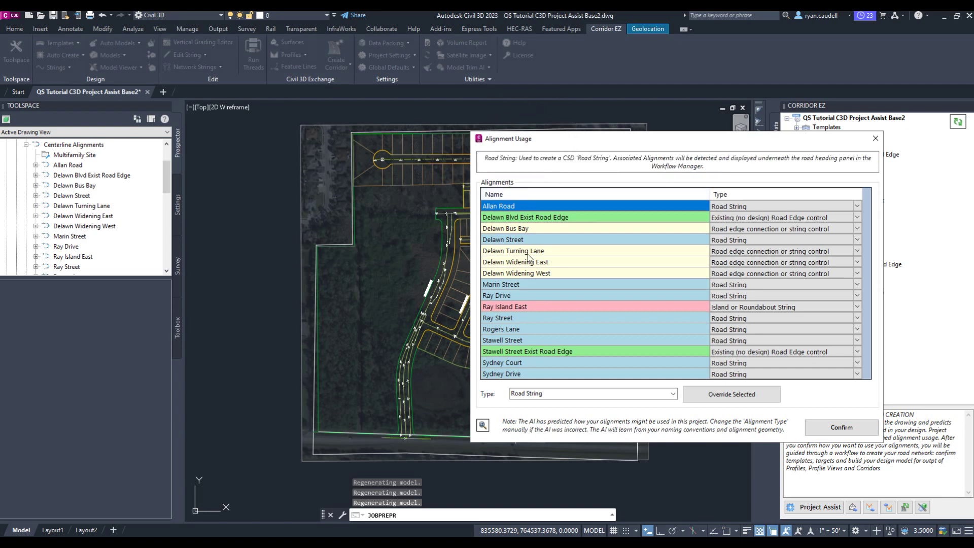
pyautogui.press('ctrl')
pyautogui.press('ctrl')
pyautogui.press('ctrl')
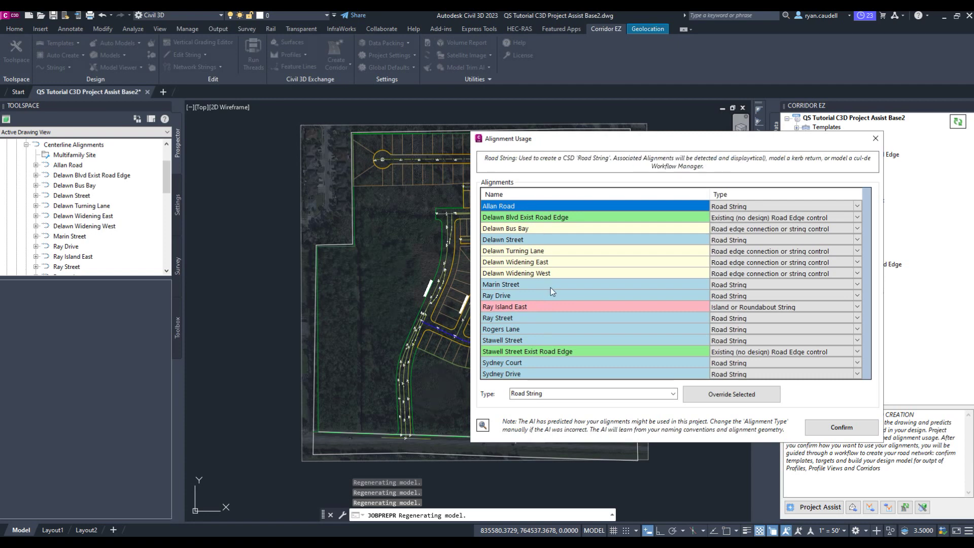
pyautogui.click(851, 429)
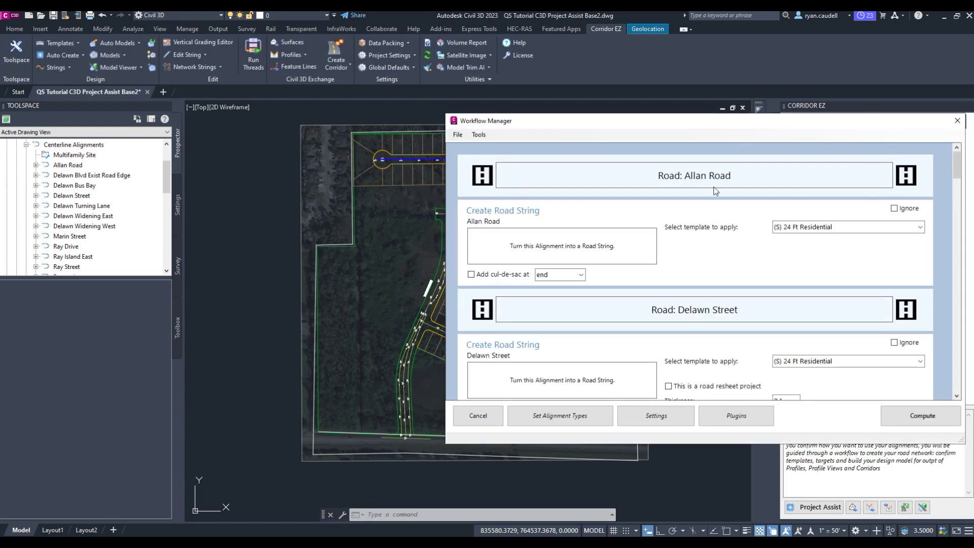
# Add a cul-de-sac at the end of Allan Road in the Workflow Manager
pyautogui.moveTo(388, 265); pyautogui.dragTo(234, 268, button='middle')
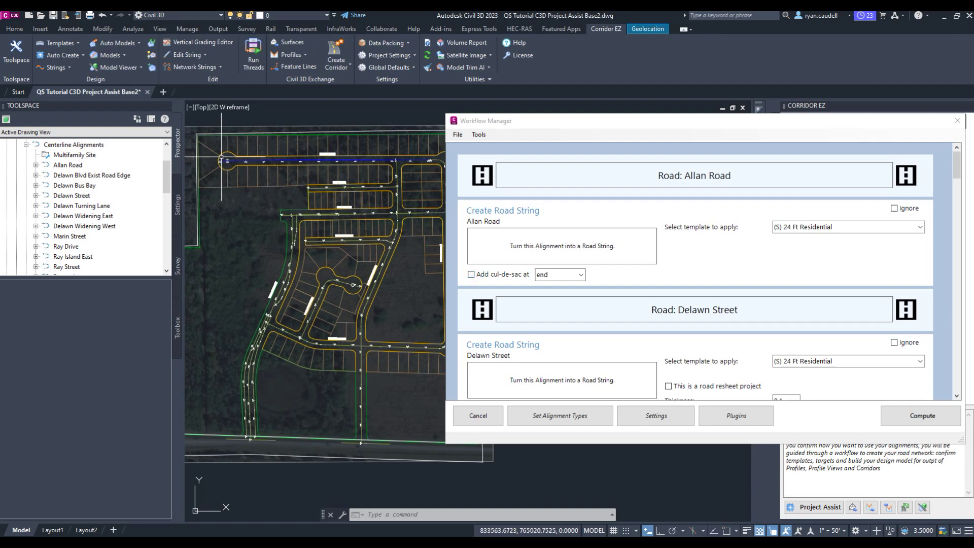
pyautogui.click(471, 275)
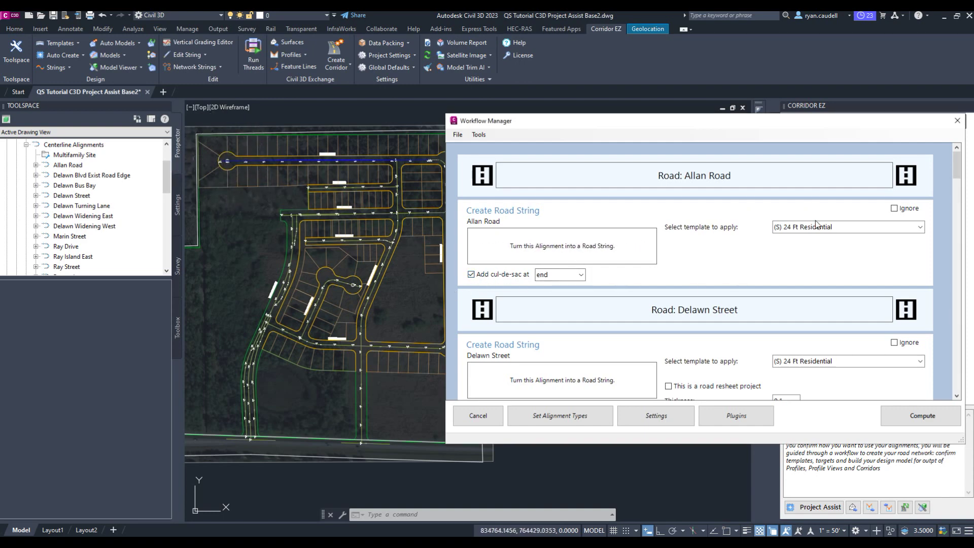
# Examine the Workflow Manager options for the Delawn Street edge controls, Sydney Court and the Ray Island East island string
pyautogui.scroll(-10, 448, 254)
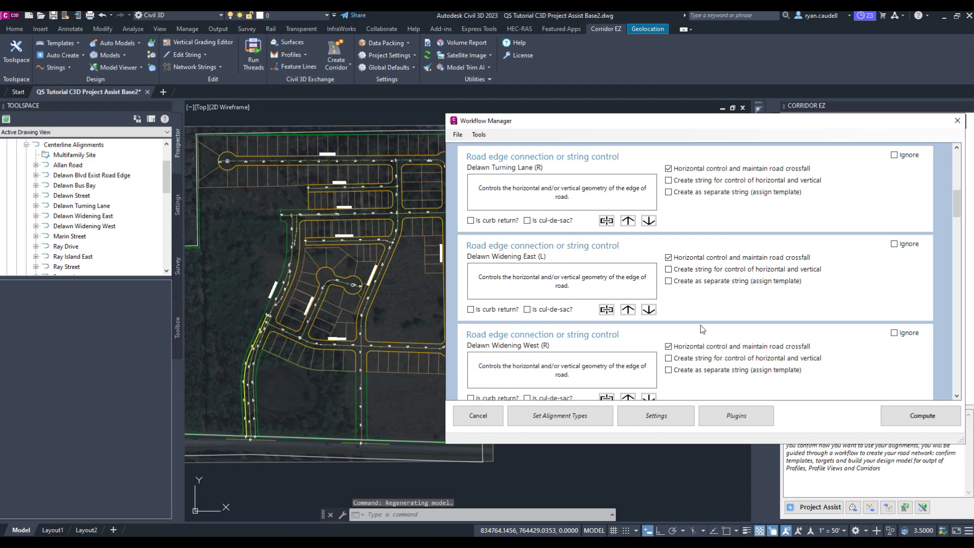
pyautogui.moveTo(671, 253)
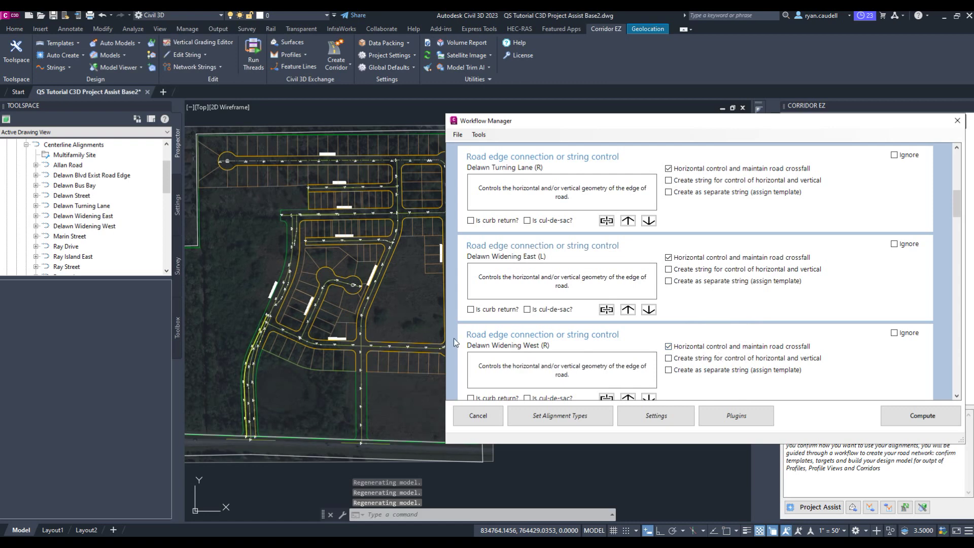
pyautogui.scroll(-10, 453, 342)
pyautogui.scroll(-5, 454, 337)
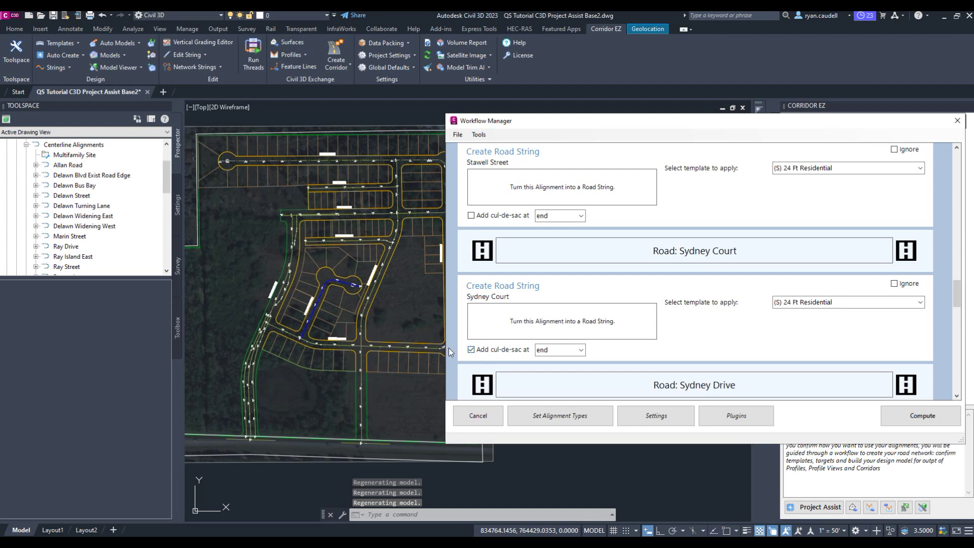
pyautogui.scroll(-6, 448, 348)
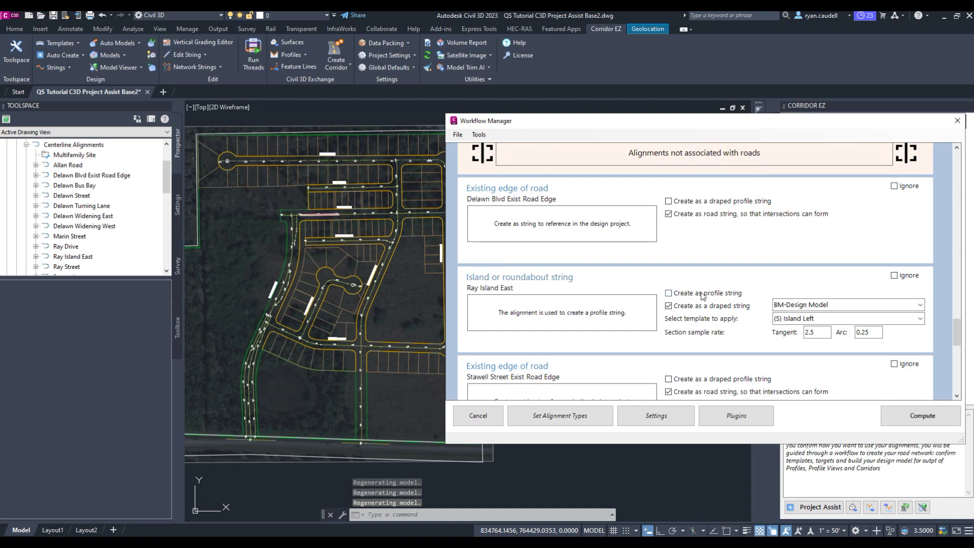
pyautogui.press('ctrl')
pyautogui.press('ctrl')
pyautogui.press('ctrl')
pyautogui.press('ctrl')
pyautogui.press('ctrl')
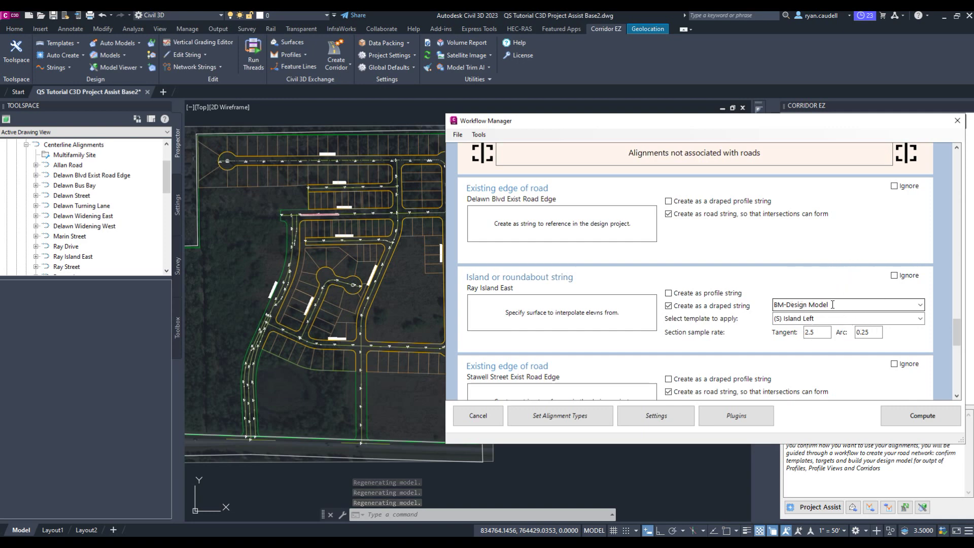
# Check the curb return and model-building actions, and compute the Project Assist workflow
pyautogui.scroll(-5, 449, 312)
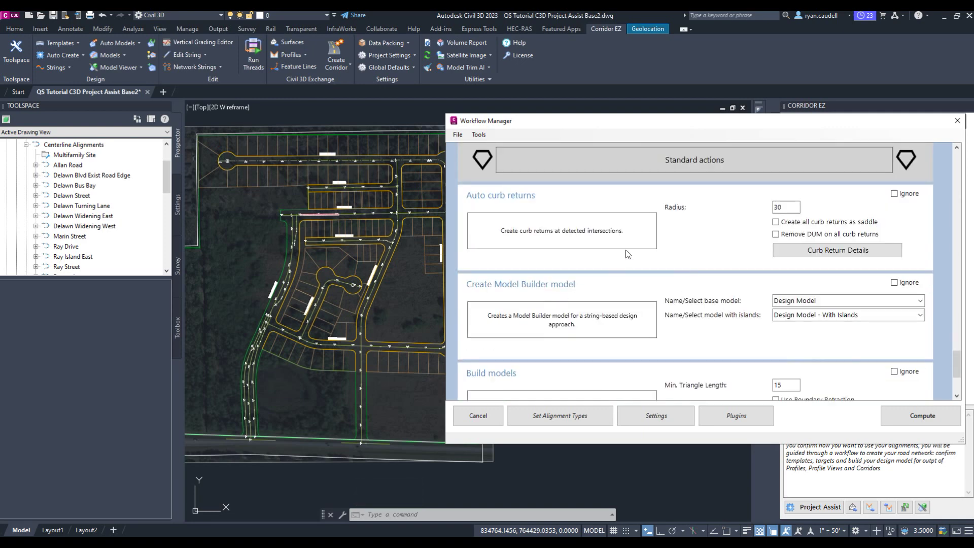
pyautogui.press('ctrl')
pyautogui.press('ctrl')
pyautogui.scroll(-3, 452, 276)
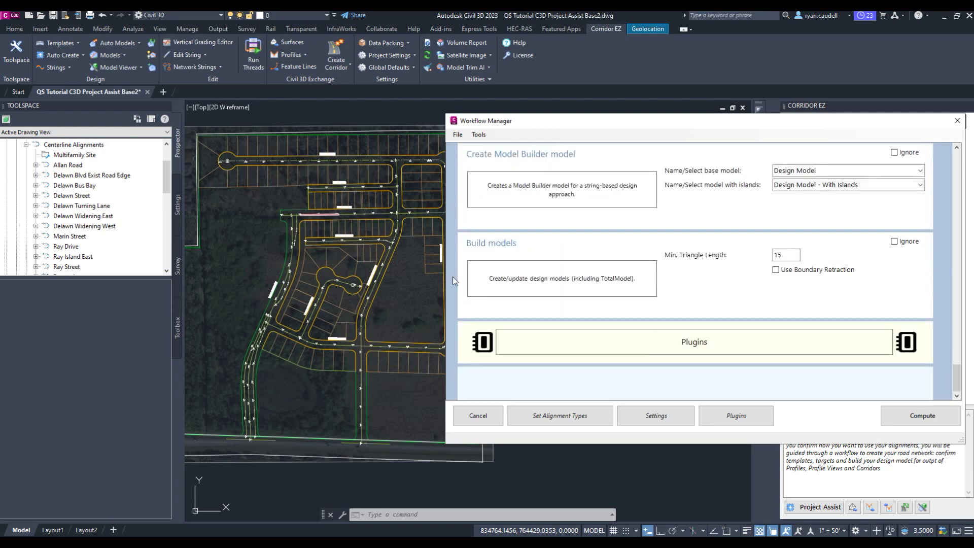
pyautogui.click(931, 418)
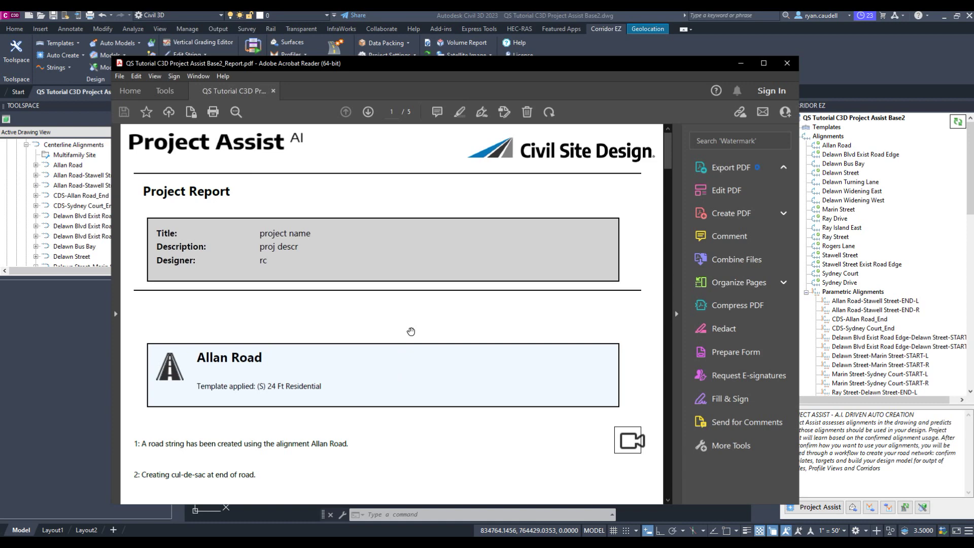
# Read the Allan Road and Delawn Street entries in the Project Assist report, close it and view the computed road network
pyautogui.scroll(-1, 410, 322)
pyautogui.scroll(-7, 410, 323)
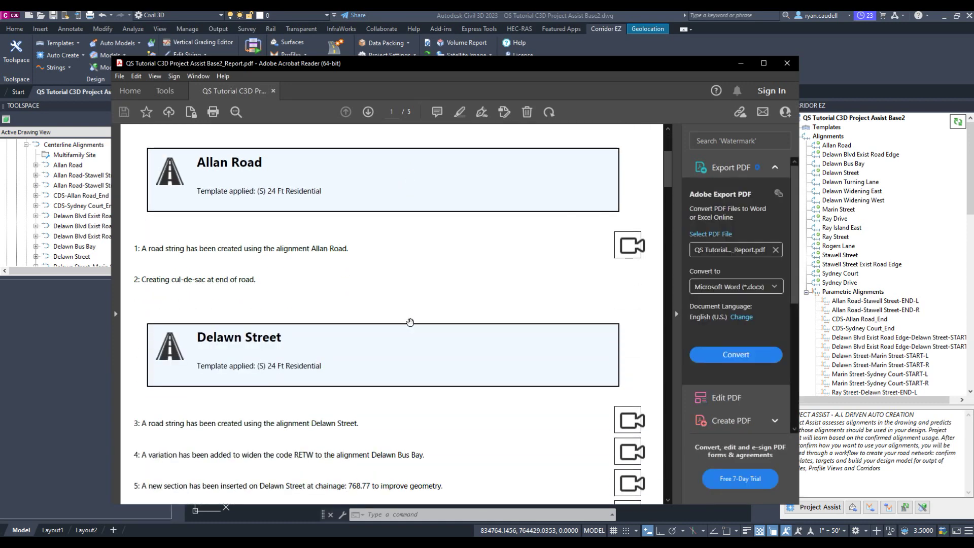
pyautogui.scroll(-7, 410, 322)
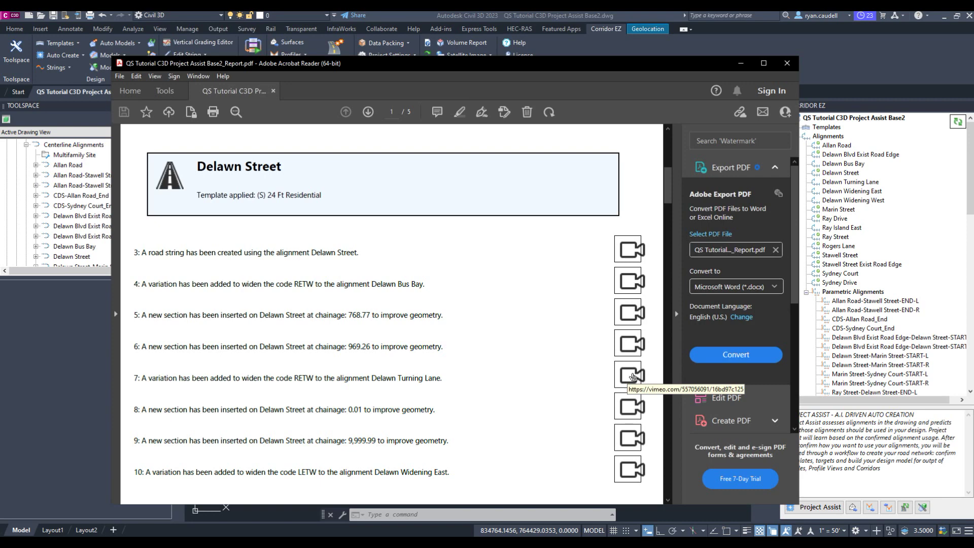
pyautogui.click(787, 63)
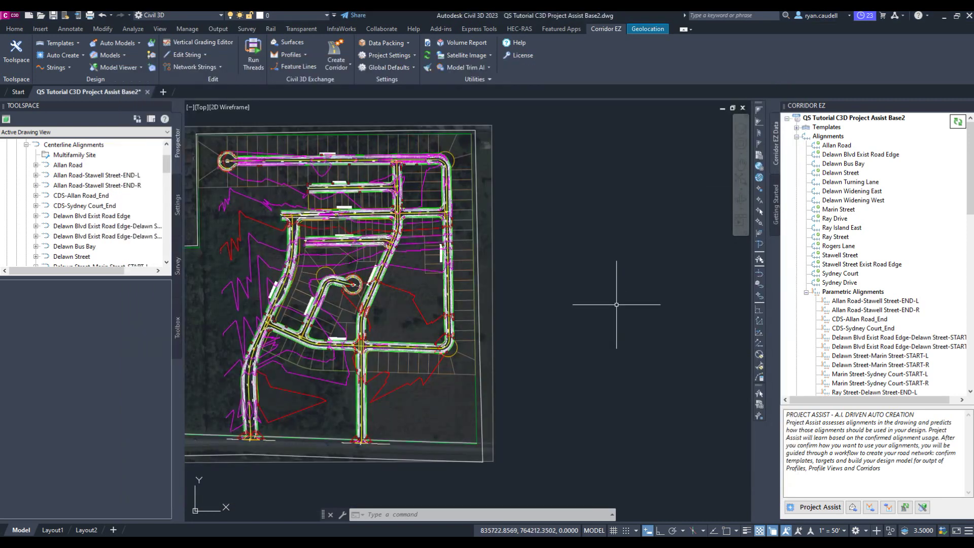
pyautogui.moveTo(546, 326)
pyautogui.mouseDown(button='middle')
pyautogui.moveTo(525, 326)
pyautogui.moveTo(556, 327)
pyautogui.mouseUp(button='middle')
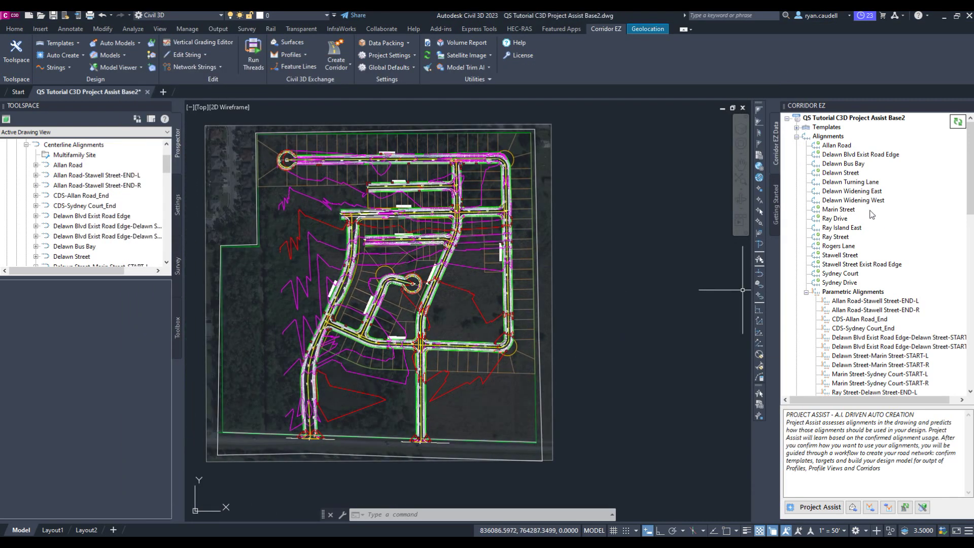
# Open the vertical grading editor for the Marin Street road string and shrink its window to uncover the plan
pyautogui.click(837, 209)
pyautogui.rightClick(834, 211)
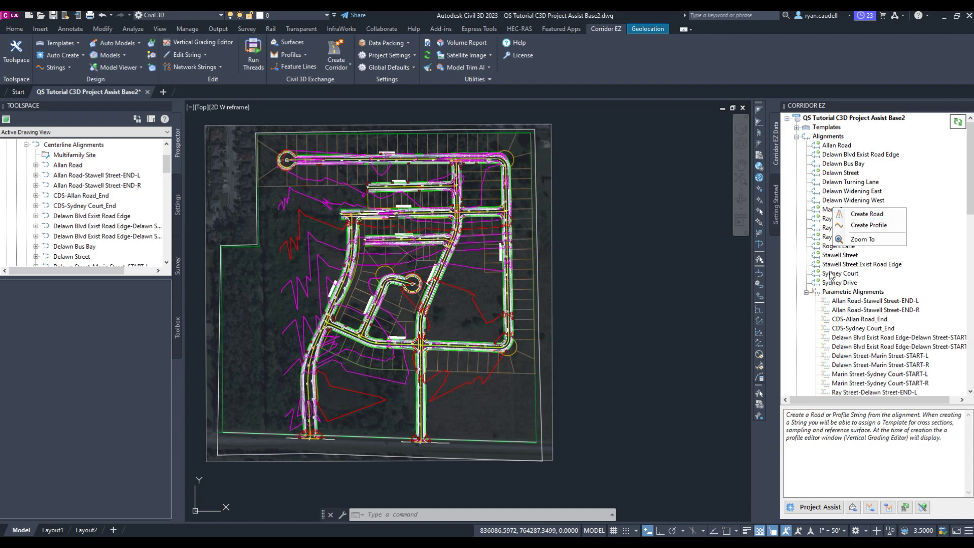
pyautogui.scroll(-10, 896, 306)
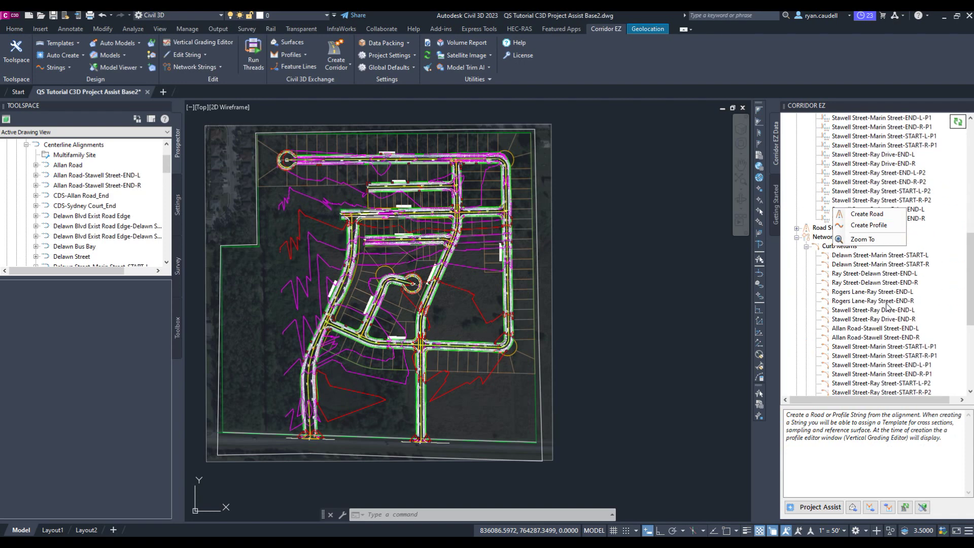
pyautogui.click(796, 228)
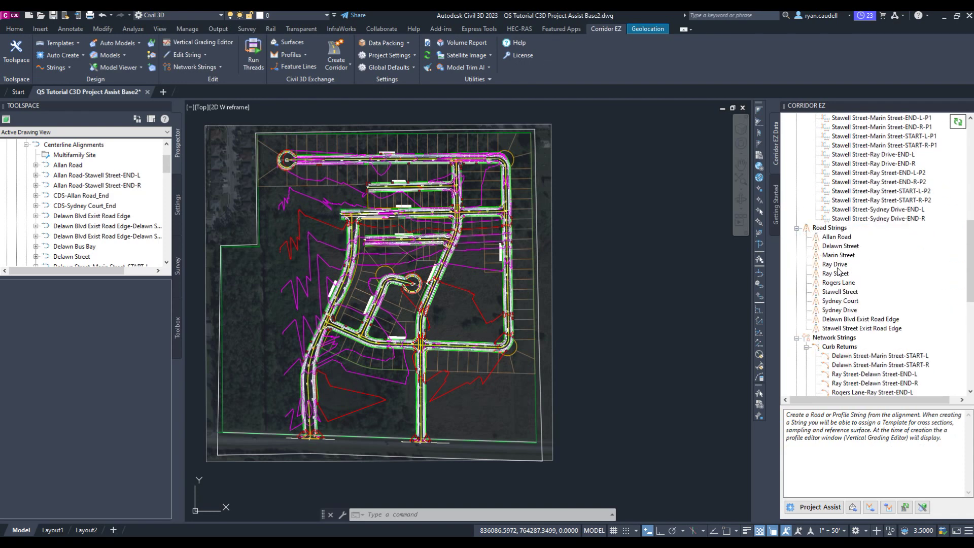
pyautogui.click(846, 255)
pyautogui.rightClick(843, 256)
pyautogui.click(891, 262)
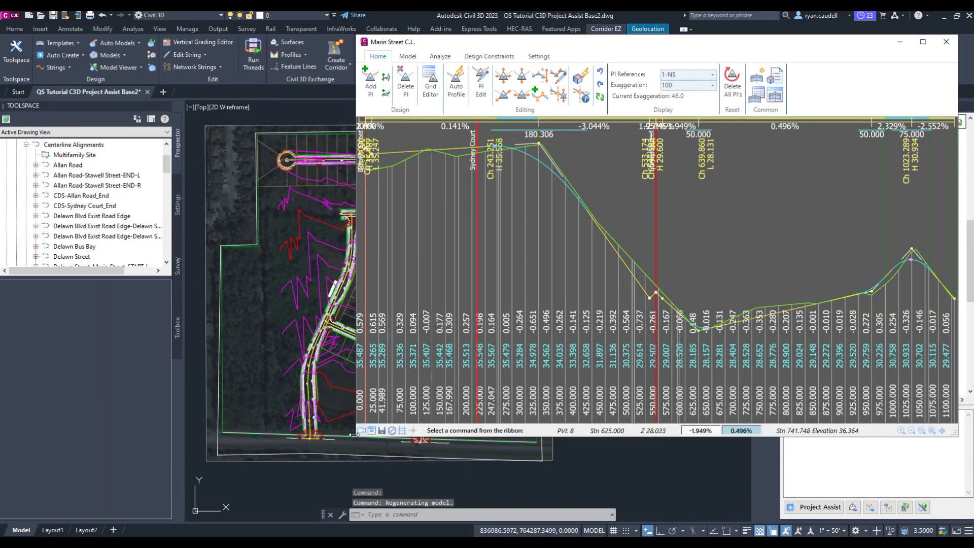
pyautogui.moveTo(353, 435)
pyautogui.mouseDown()
pyautogui.moveTo(503, 318)
pyautogui.moveTo(532, 256)
pyautogui.mouseUp()
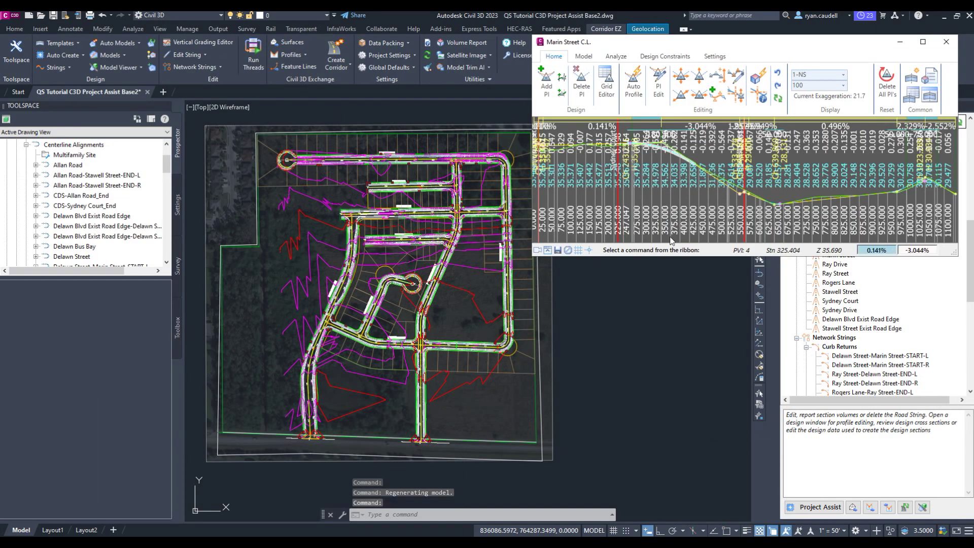
# Display the Marin Street cross section at station 325 below the profile editor and inspect that location in plan
pyautogui.rightClick(662, 170)
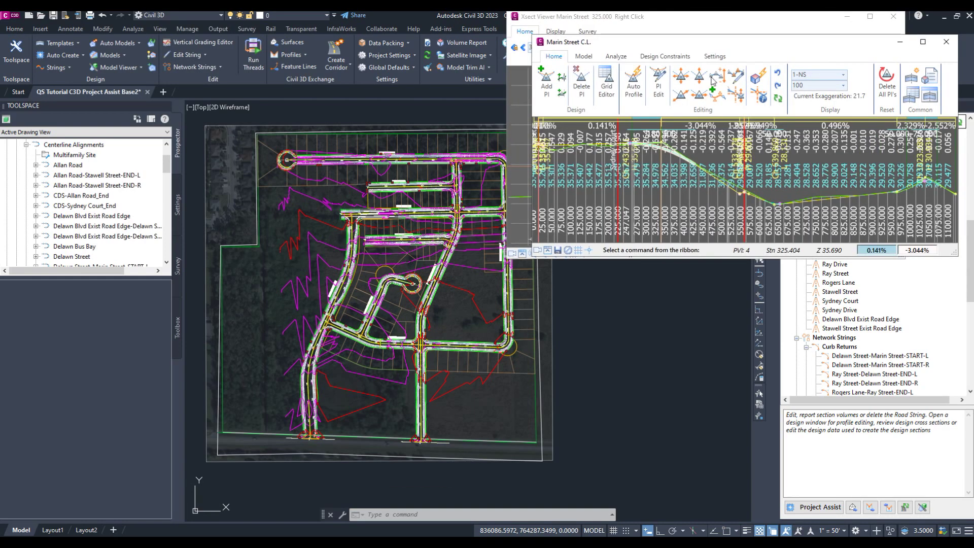
pyautogui.moveTo(724, 27); pyautogui.dragTo(762, 272)
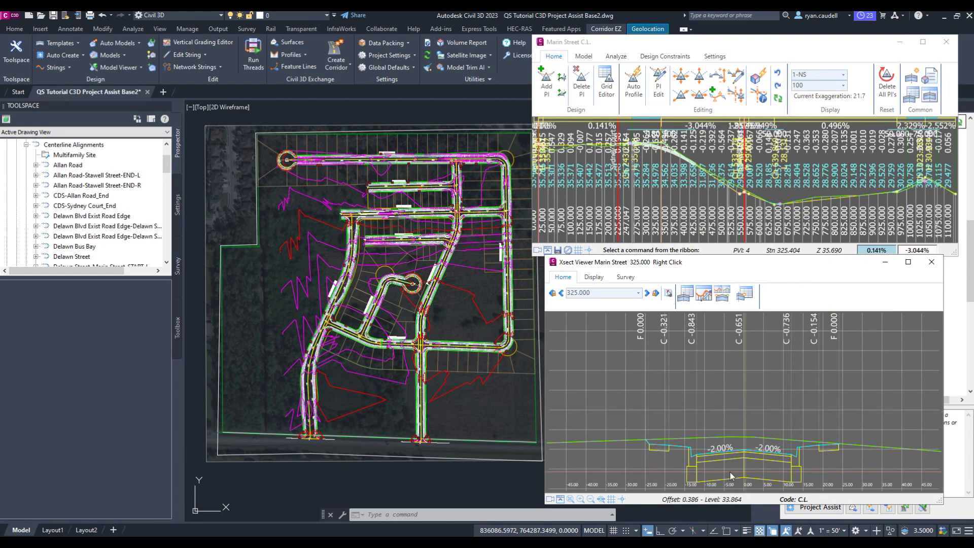
pyautogui.scroll(10, 379, 345)
pyautogui.scroll(-3, 380, 345)
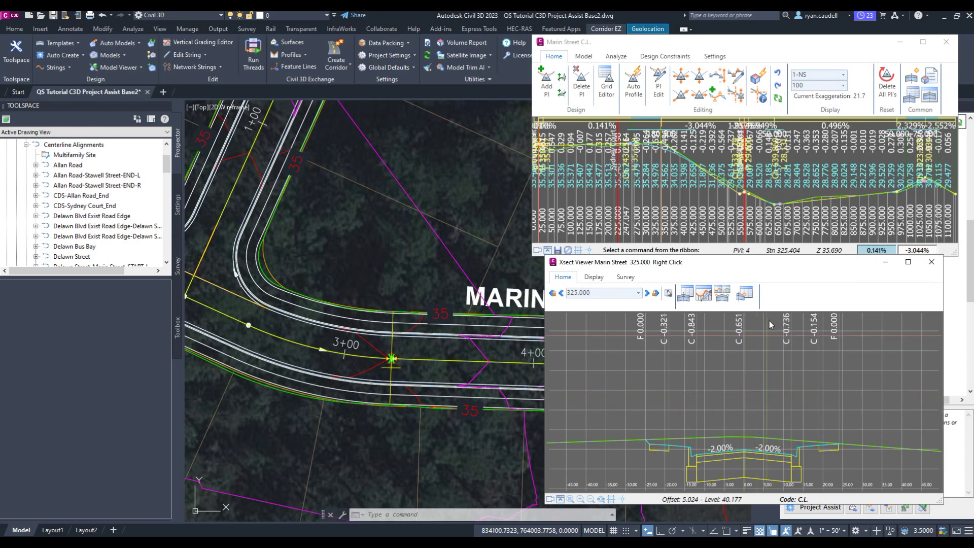
# Raise the Marin Street profile's PVI at station 325.404 to an elevation of about 36.98
pyautogui.click(696, 80)
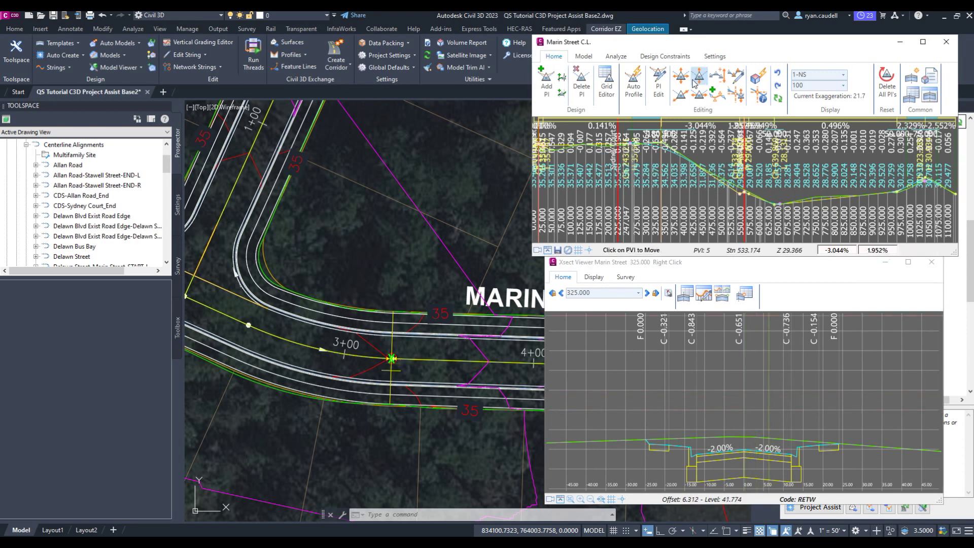
pyautogui.click(662, 146)
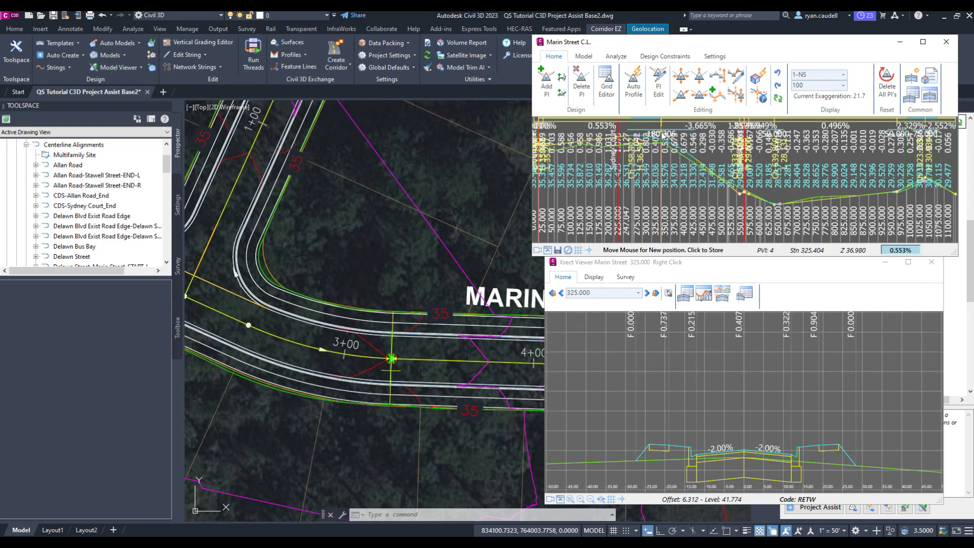
pyautogui.click(662, 134)
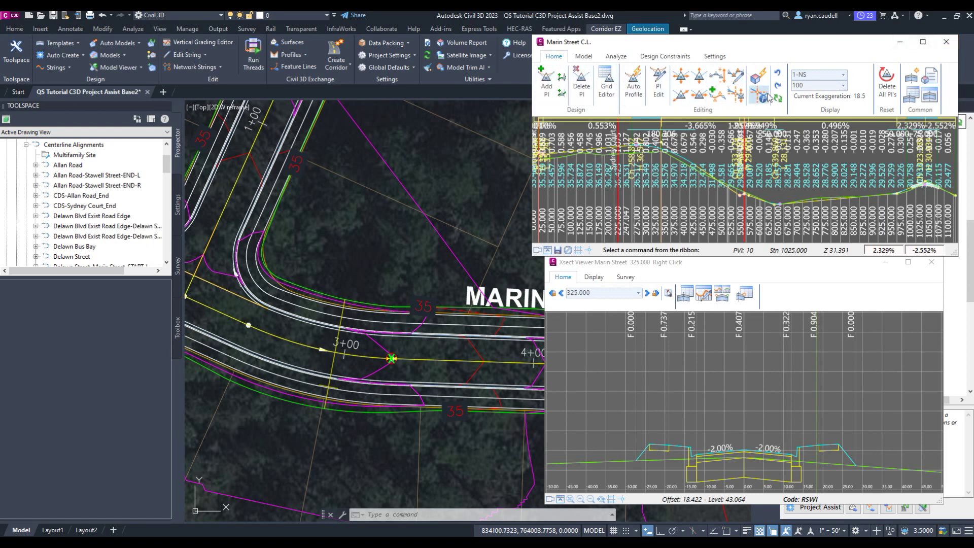
# Review the Marin Street PVI data in the Grid Editor and close the grading, profile and cross-section windows
pyautogui.click(606, 82)
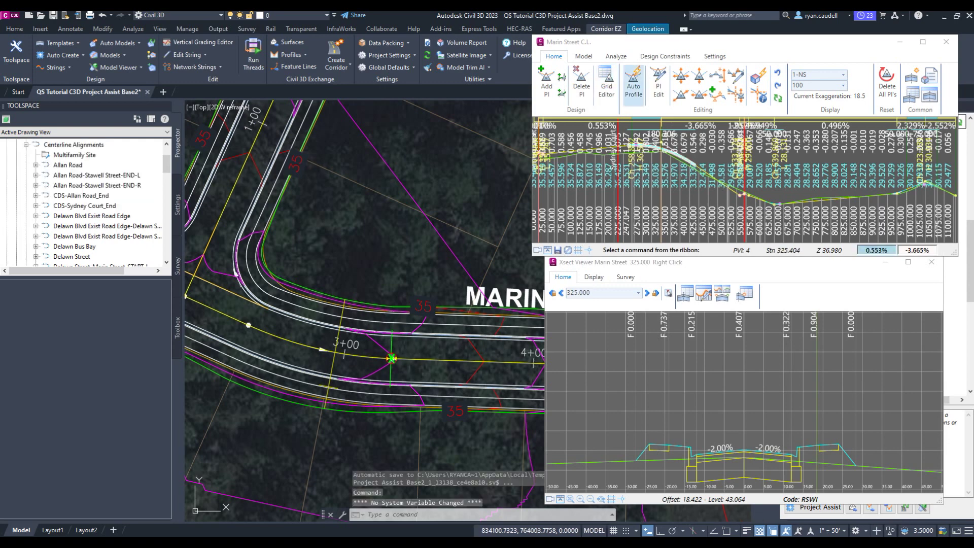
pyautogui.moveTo(590, 266); pyautogui.dragTo(583, 144)
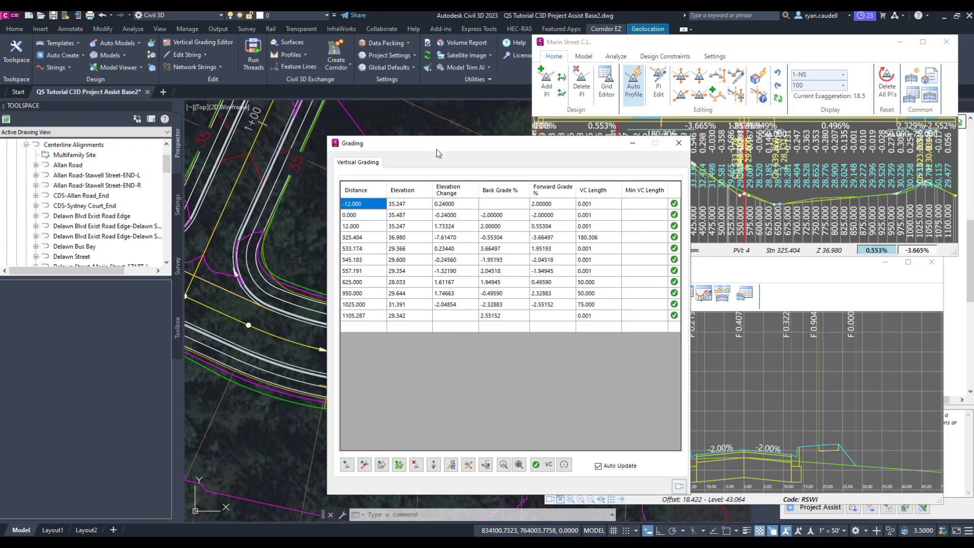
pyautogui.click(679, 143)
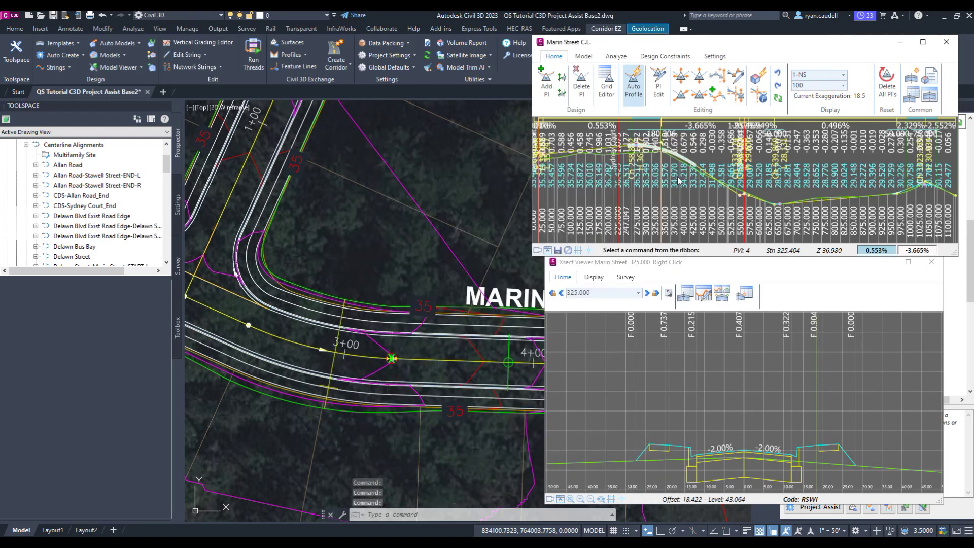
pyautogui.click(946, 44)
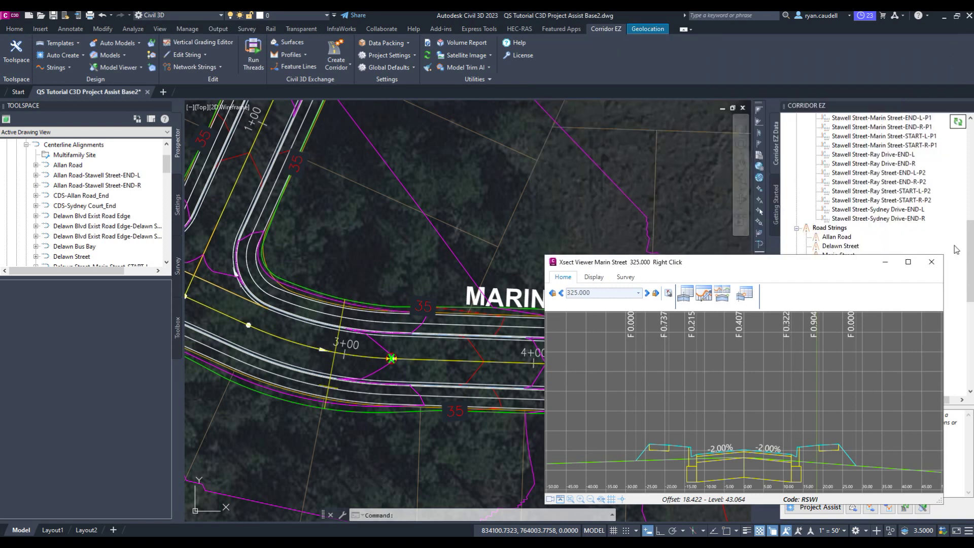
pyautogui.click(931, 261)
# Export the BM-Design Model - With Islands surface to Civil 3D with outer and hide boundaries, and dismiss the event list
pyautogui.scroll(-2, 880, 372)
pyautogui.scroll(-8, 880, 372)
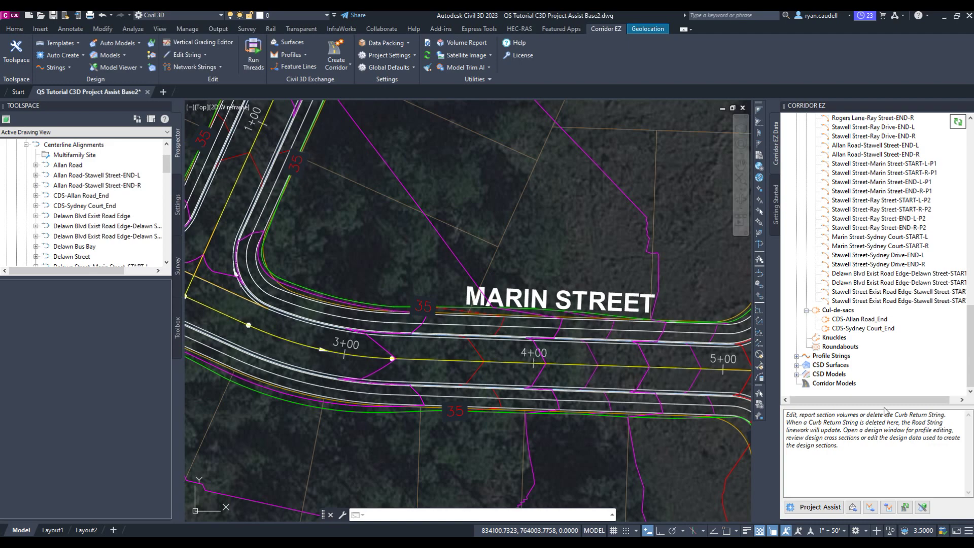
pyautogui.scroll(-6, 365, 254)
pyautogui.scroll(-4, 365, 255)
pyautogui.moveTo(478, 253)
pyautogui.mouseDown(button='middle')
pyautogui.moveTo(476, 278)
pyautogui.moveTo(504, 334)
pyautogui.mouseUp(button='middle')
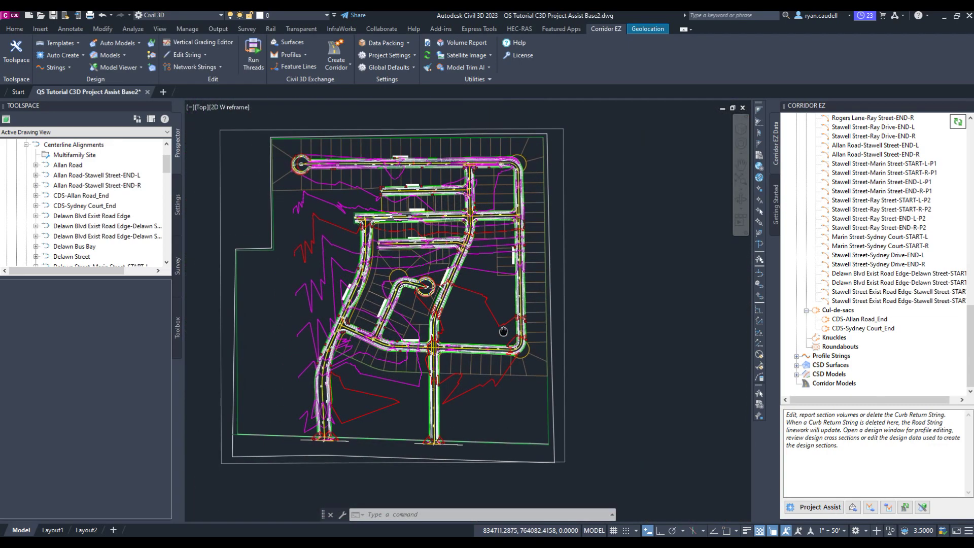
pyautogui.click(853, 507)
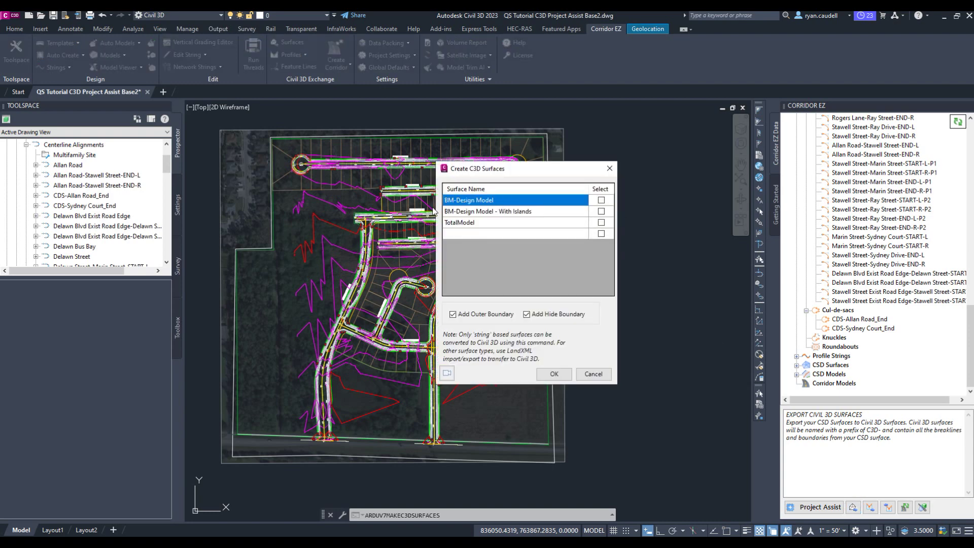
pyautogui.click(601, 211)
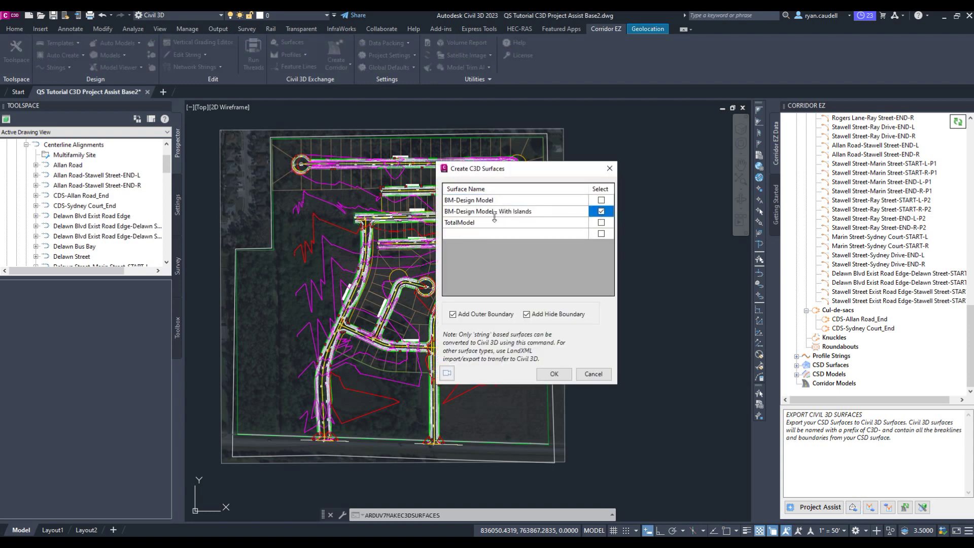
pyautogui.click(554, 374)
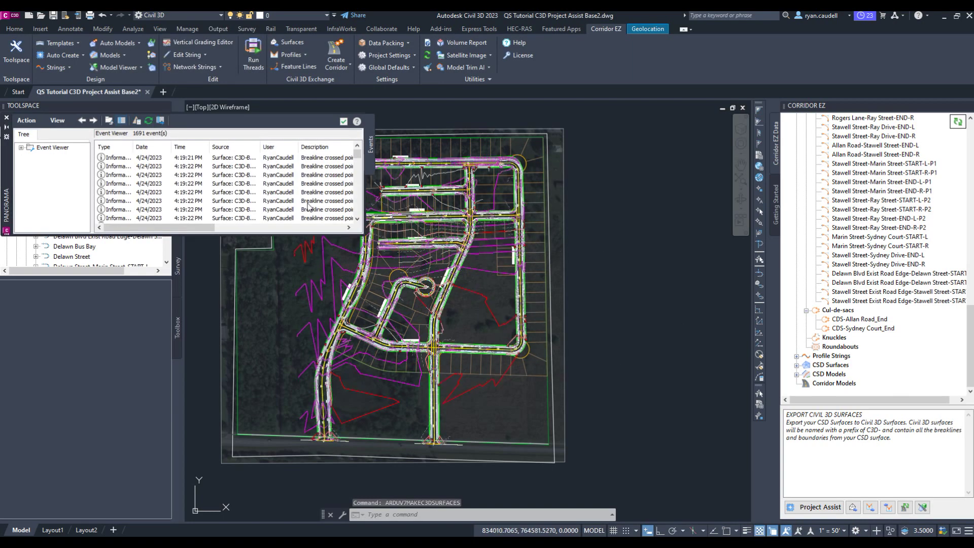
pyautogui.click(344, 121)
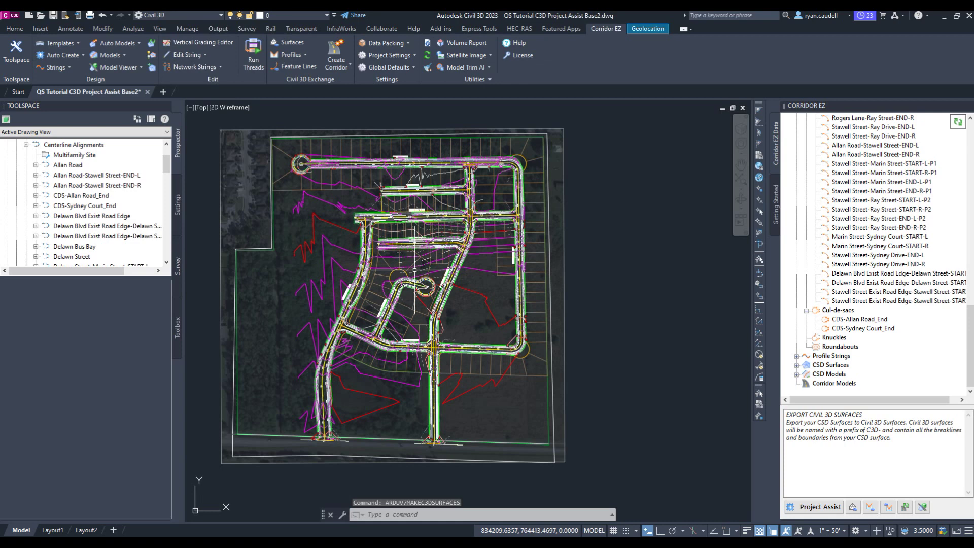
# Start exporting all design profiles to Civil 3D profile views, with X and Y spacing set to 200
pyautogui.click(870, 507)
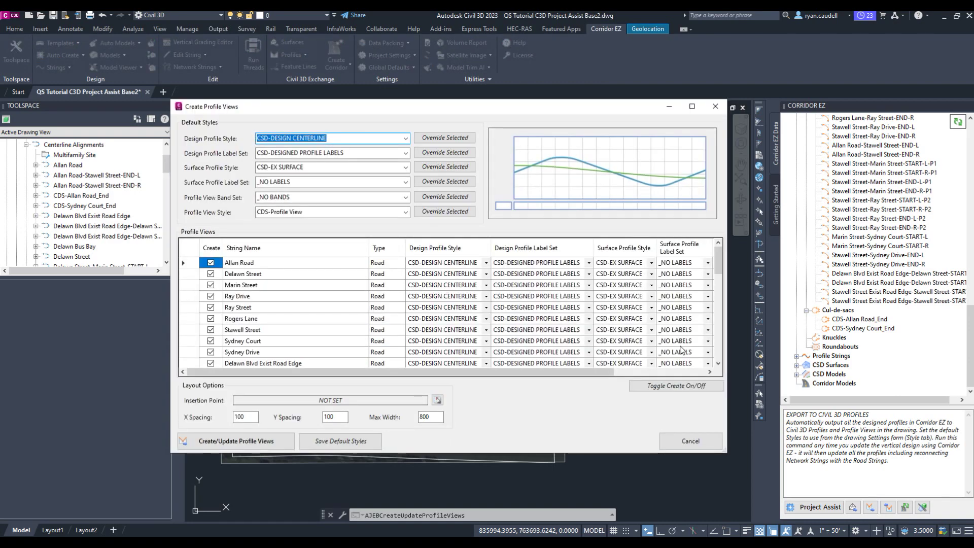
pyautogui.click(249, 416)
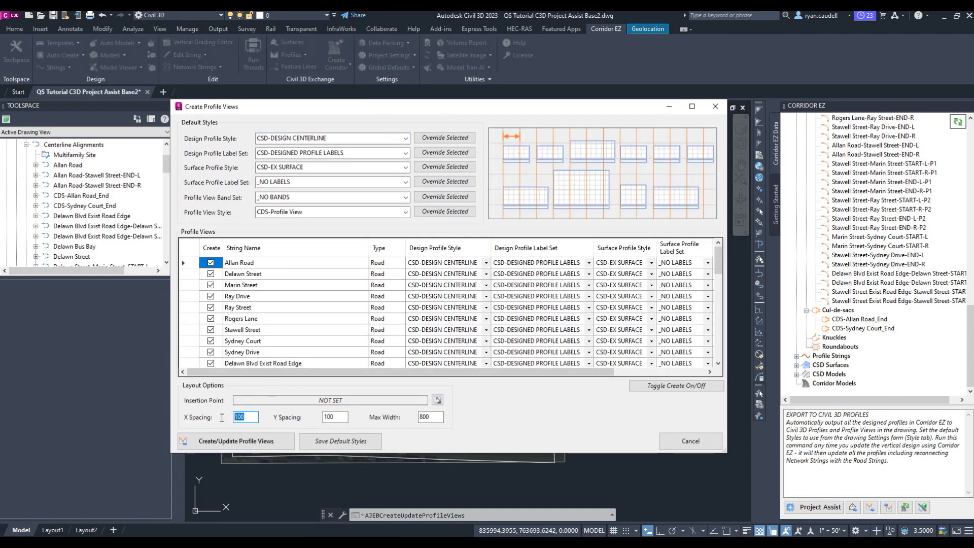
pyautogui.write('200')
pyautogui.click(323, 418)
pyautogui.write('200')
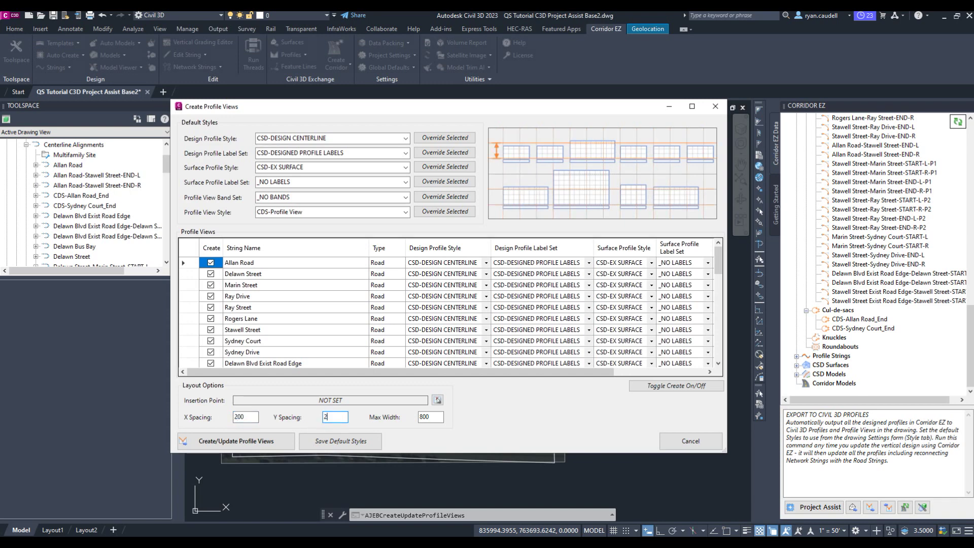
# Place the profile views' insertion point just east of the site plan, create the views and look over their layout
pyautogui.click(437, 401)
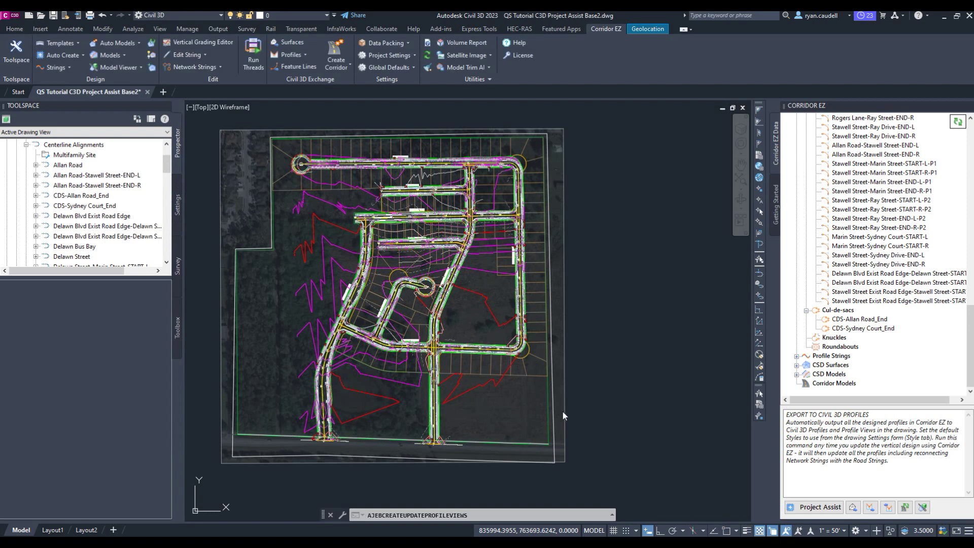
pyautogui.click(640, 416)
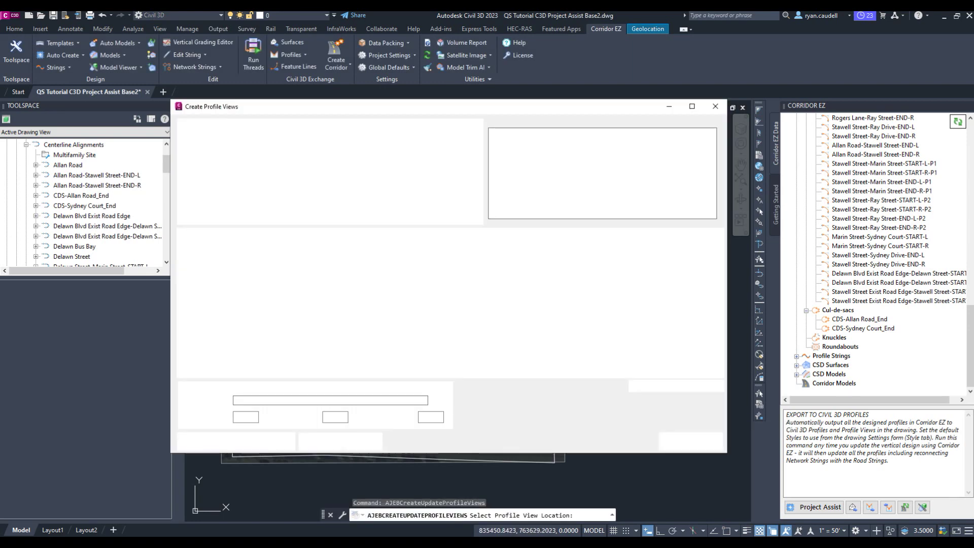
pyautogui.click(254, 442)
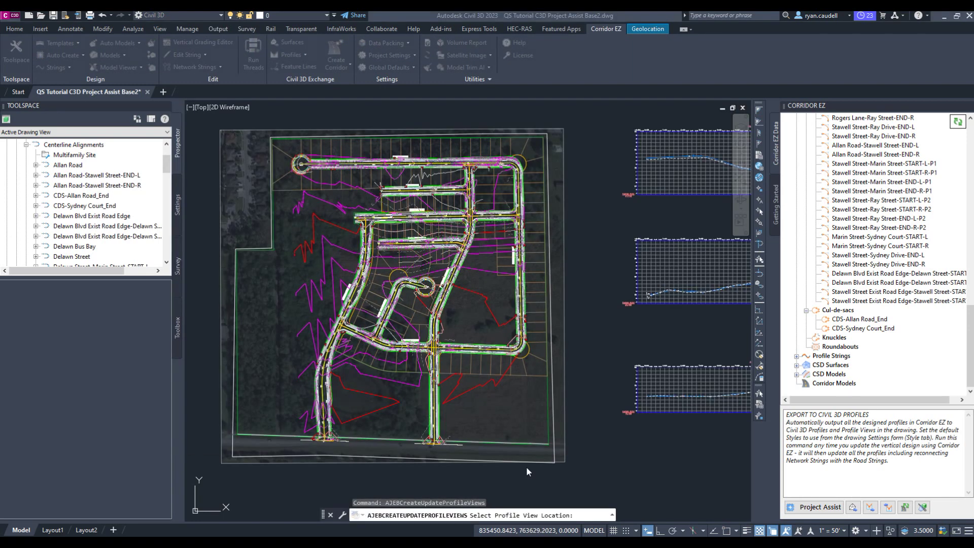
pyautogui.click(602, 413)
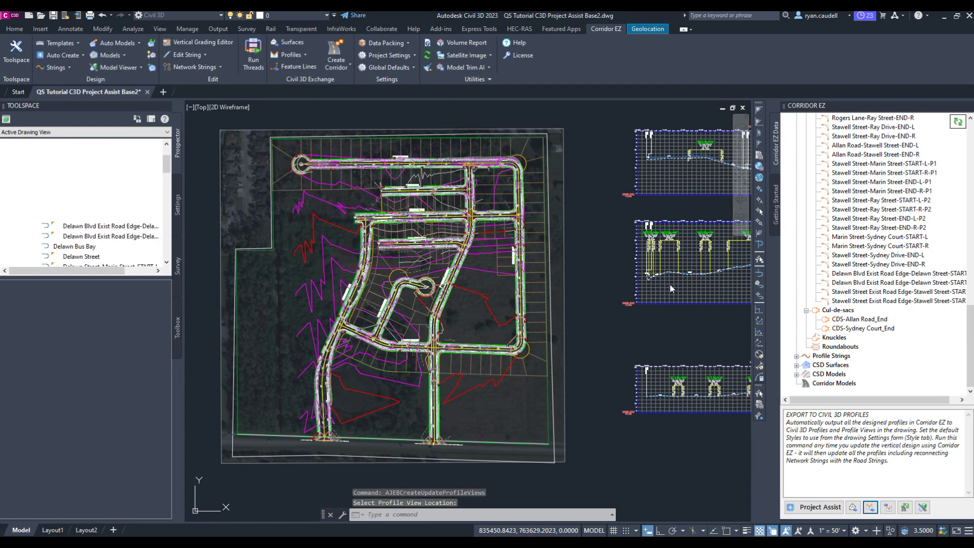
pyautogui.scroll(-4, 618, 417)
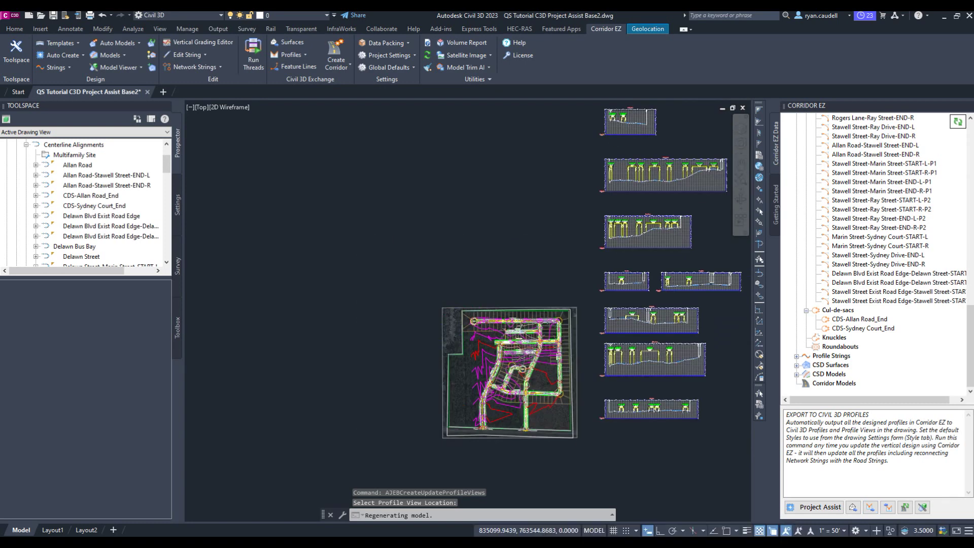
pyautogui.scroll(-3, 560, 416)
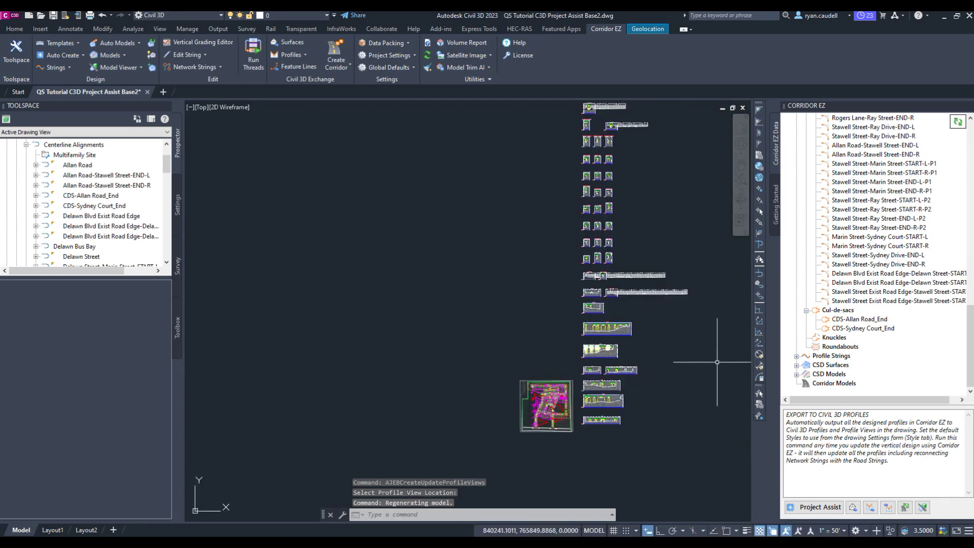
pyautogui.moveTo(677, 364); pyautogui.dragTo(620, 372, button='middle')
pyautogui.scroll(2, 620, 371)
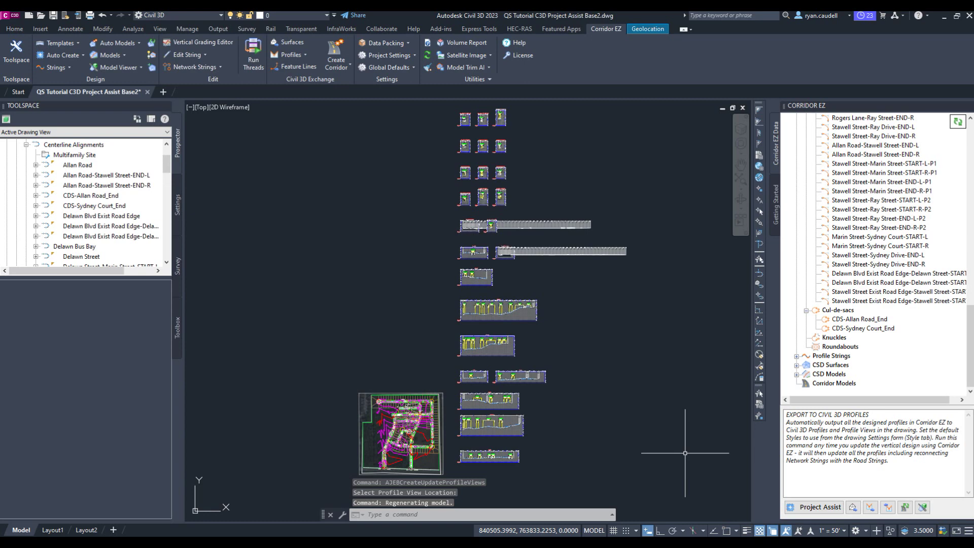
# Start creating a Civil 3D corridor from the Corridor EZ models, using Design Model as its source
pyautogui.scroll(5, 386, 456)
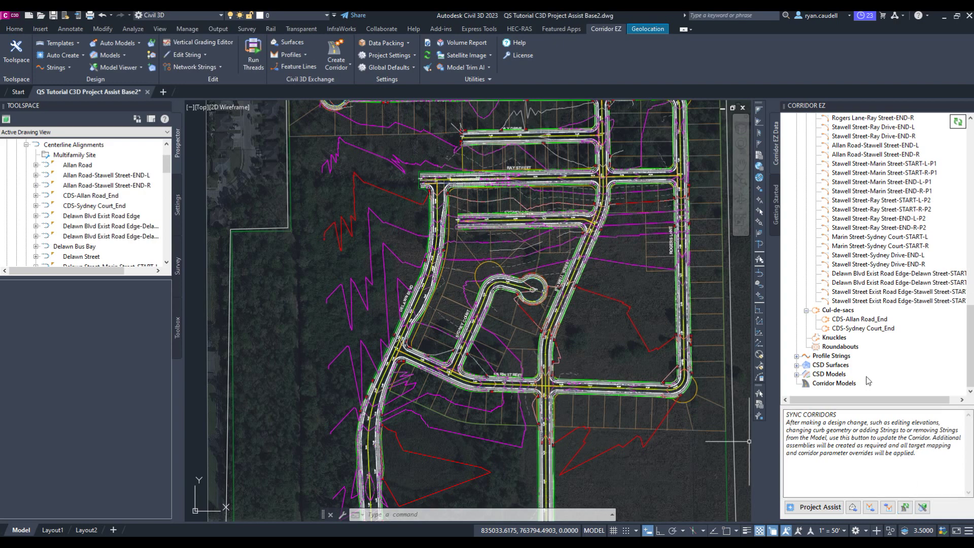
pyautogui.rightClick(839, 384)
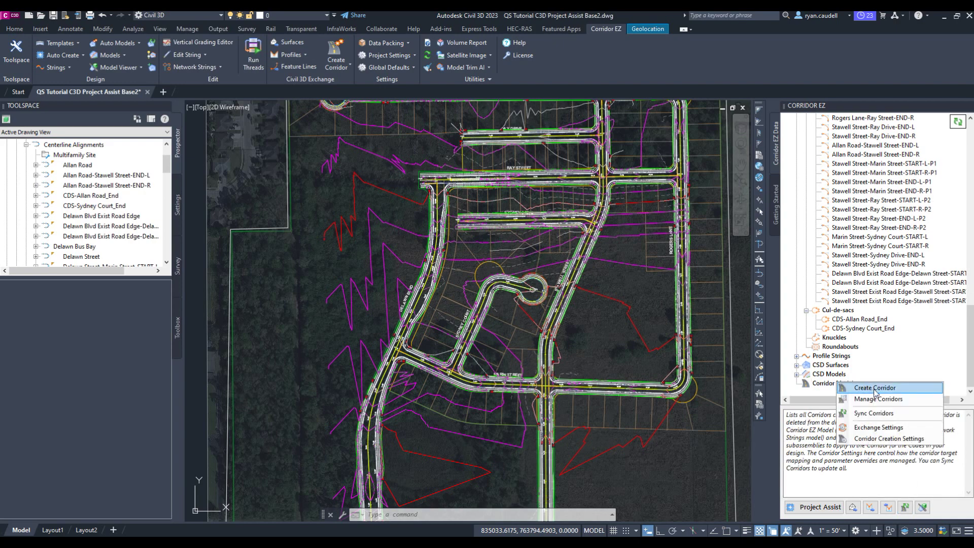
pyautogui.click(874, 388)
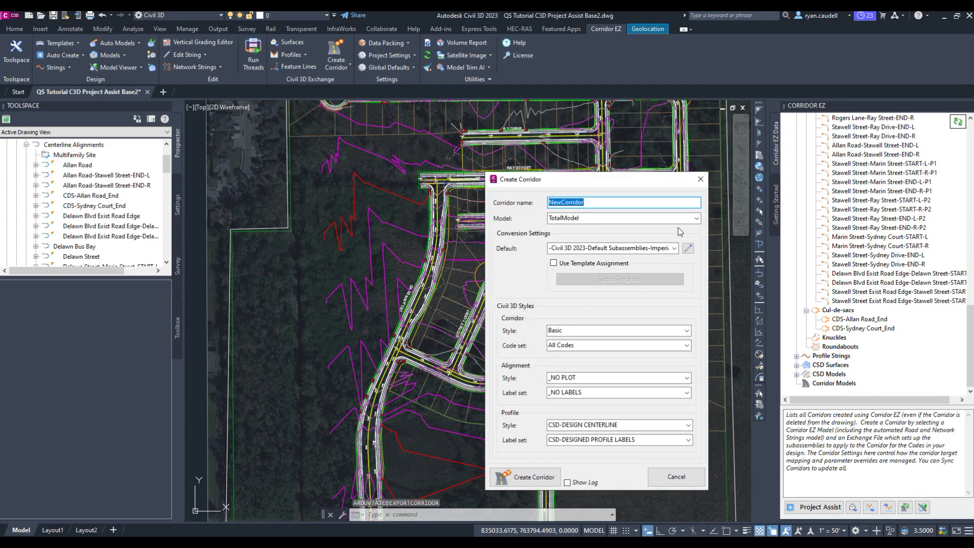
pyautogui.click(621, 218)
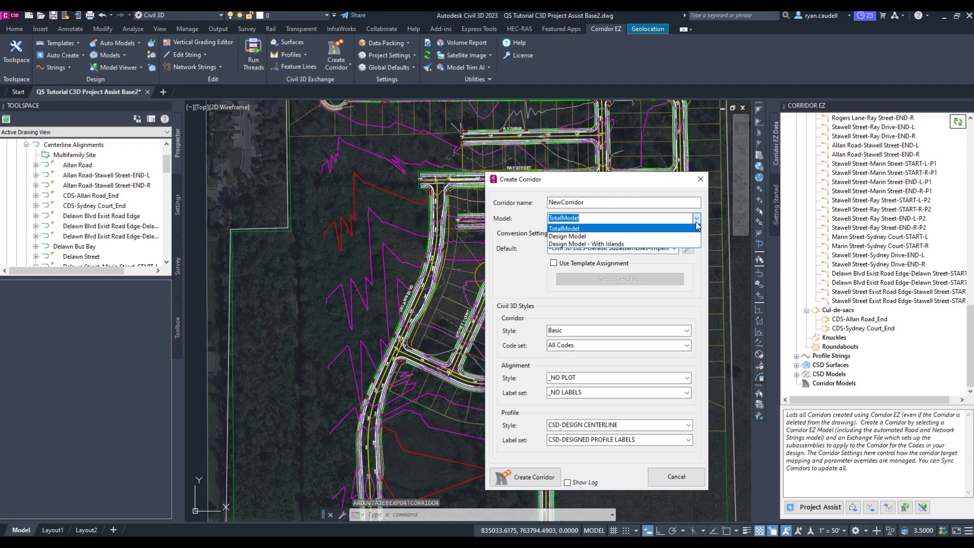
pyautogui.click(573, 236)
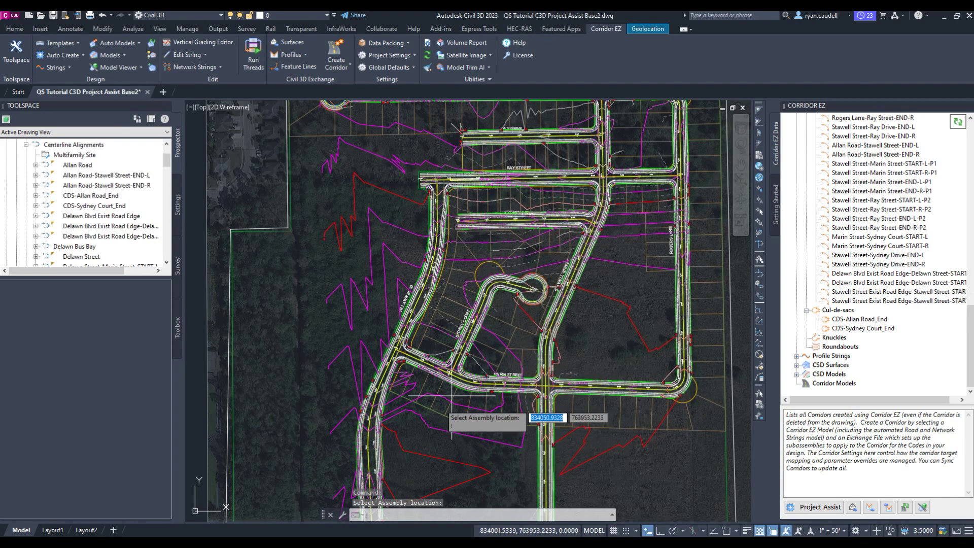
# Place the corridor assemblies just north of the site plan, dismiss the event list and inspect the corridor along Allan Road and its intersections
pyautogui.scroll(-4, 436, 240)
pyautogui.click(336, 201)
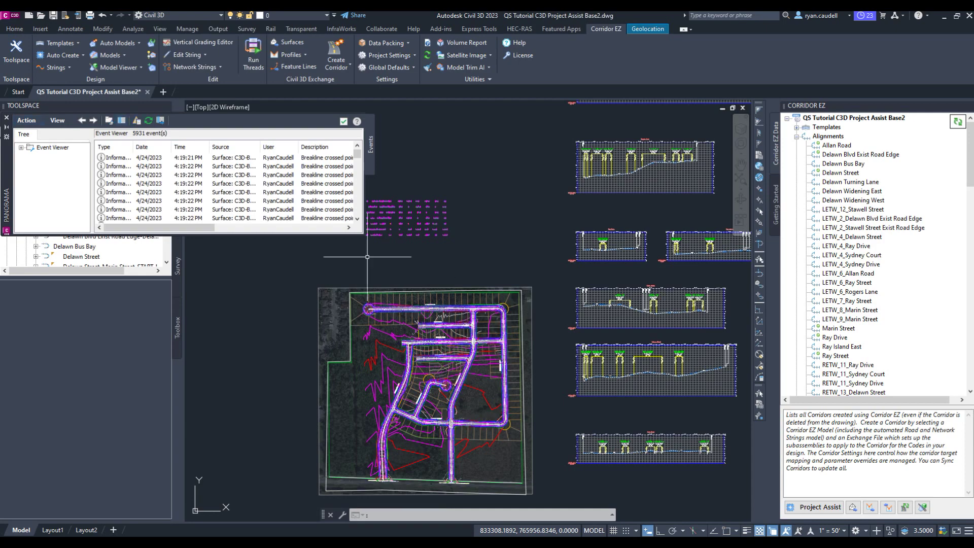
pyautogui.click(343, 121)
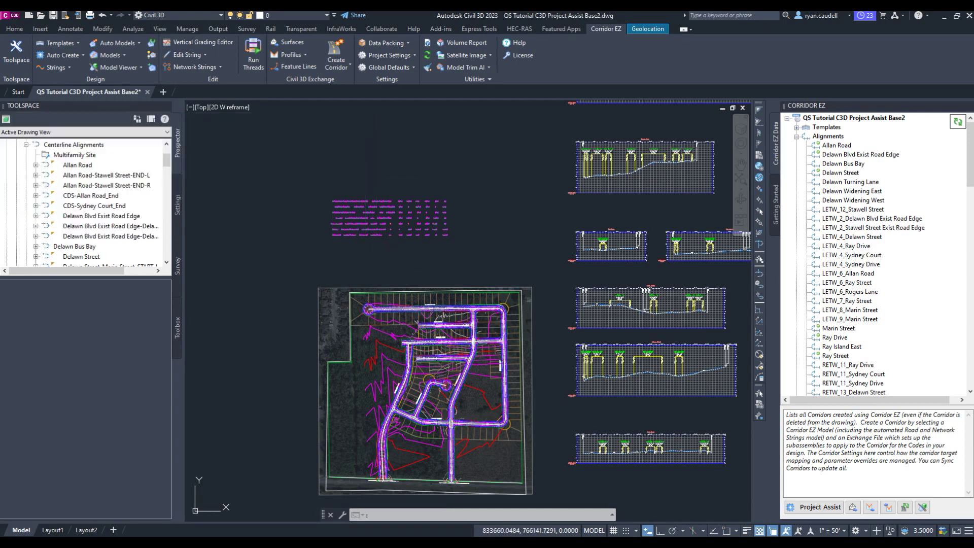
pyautogui.scroll(8, 370, 294)
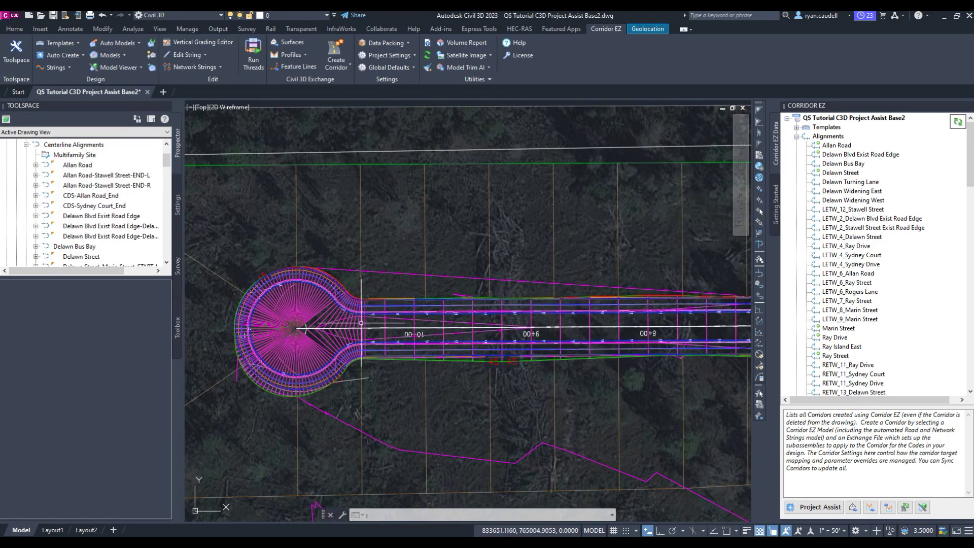
pyautogui.scroll(-4, 253, 309)
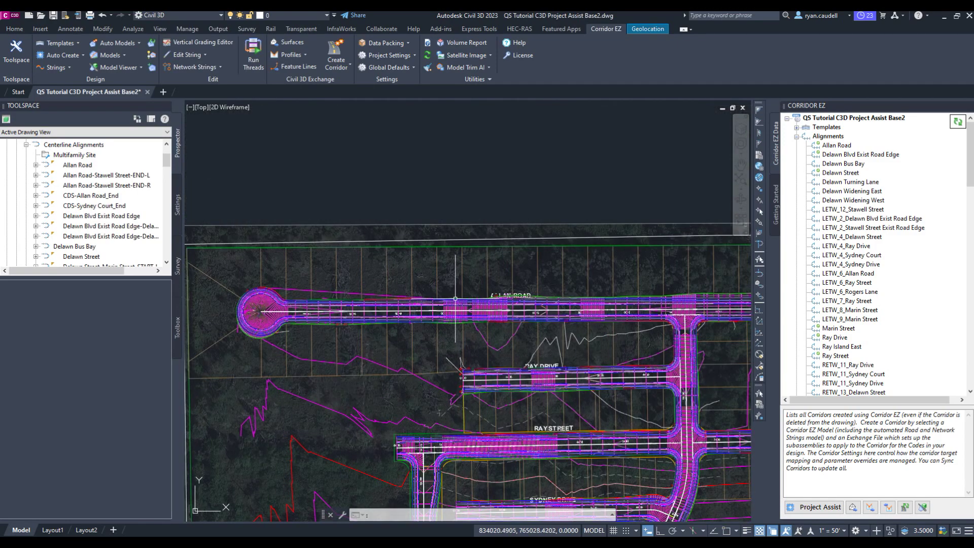
pyautogui.moveTo(687, 319)
pyautogui.mouseDown(button='middle')
pyautogui.moveTo(515, 307)
pyautogui.moveTo(405, 227)
pyautogui.mouseUp(button='middle')
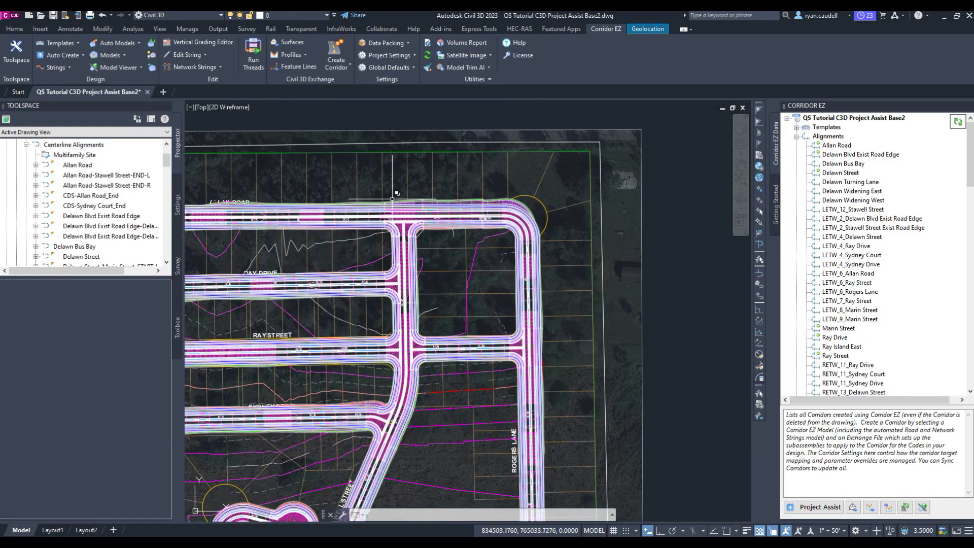